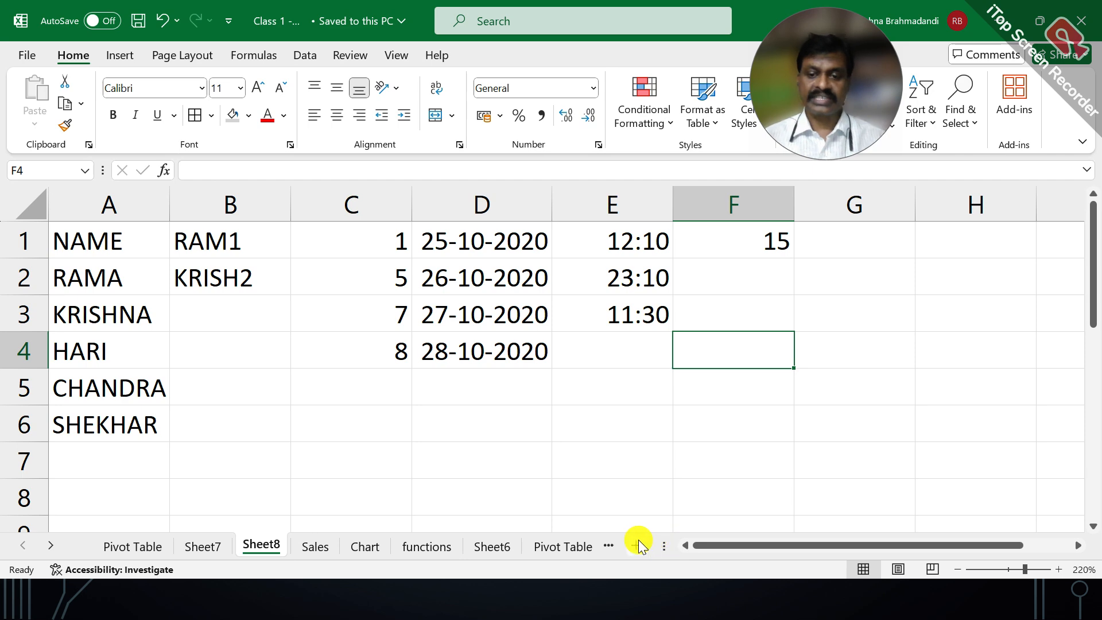
Step: Add a new blank worksheet after Sheet8 and select its cell D3
{"action": "left_click", "coordinate": [636, 544]}
{"action": "left_click", "coordinate": [445, 304]}
{"action": "scroll", "coordinate": [450, 301], "scroll_direction": "up", "scroll_amount": 9}
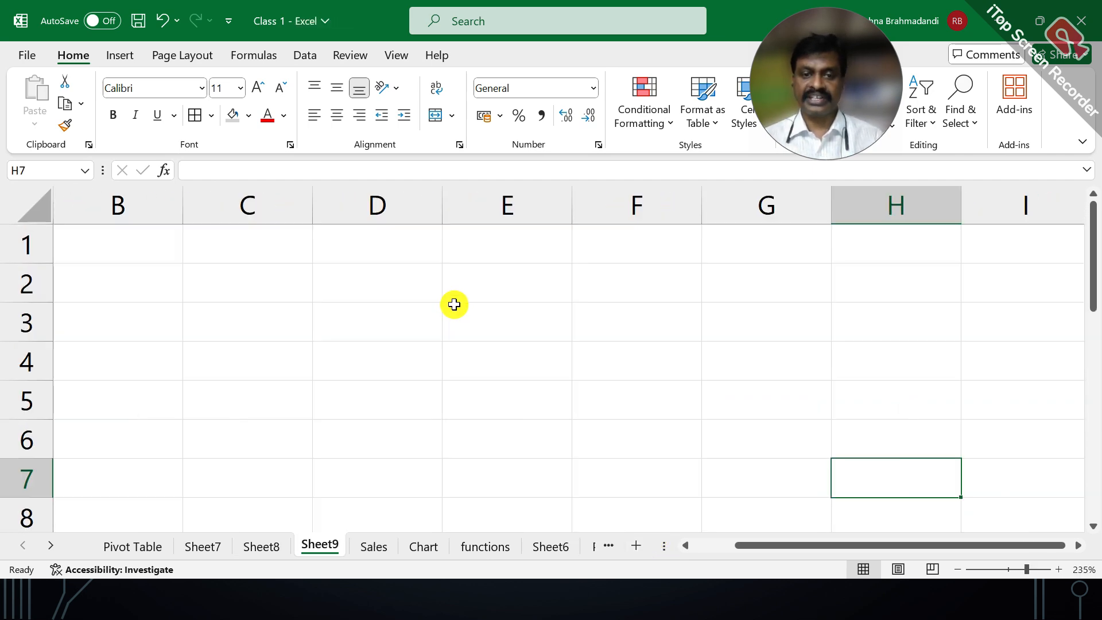
{"action": "left_click", "coordinate": [412, 314]}
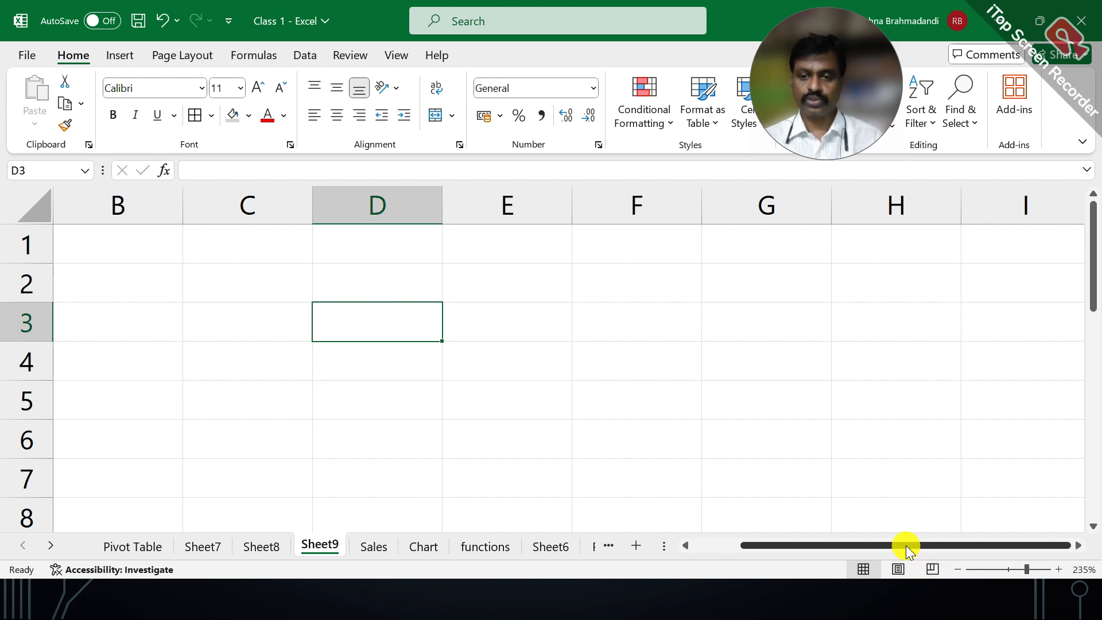
{"action": "left_click_drag", "start_coordinate": [905, 545], "coordinate": [811, 546]}
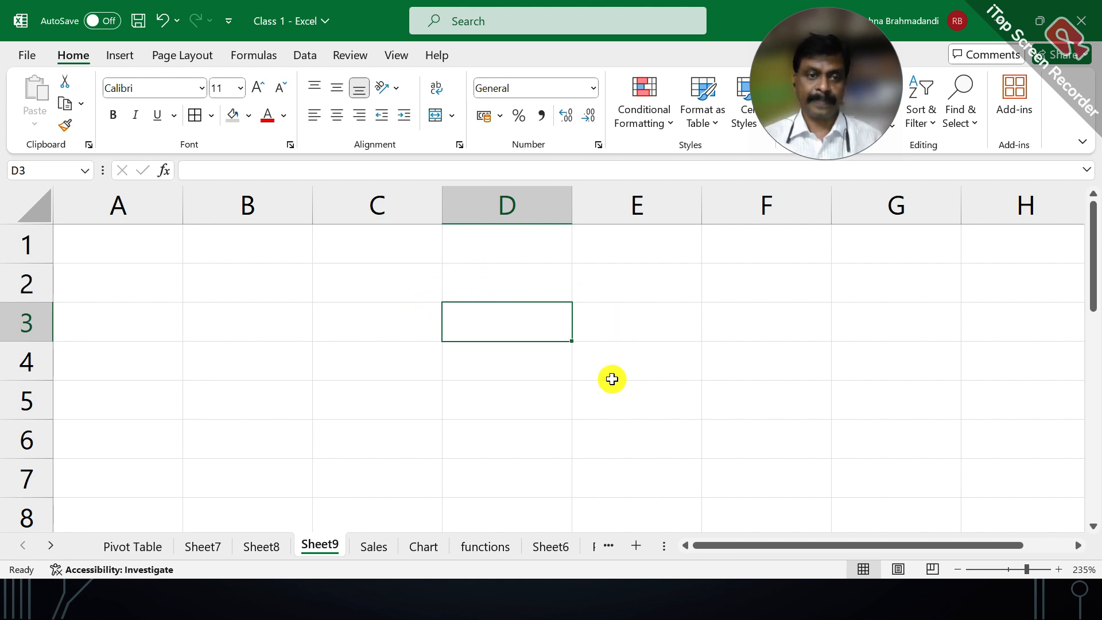
Step: Look through the Sales and Chart sheets and open the functions worksheet with the student marks
{"action": "left_click", "coordinate": [218, 548]}
{"action": "left_click", "coordinate": [382, 548]}
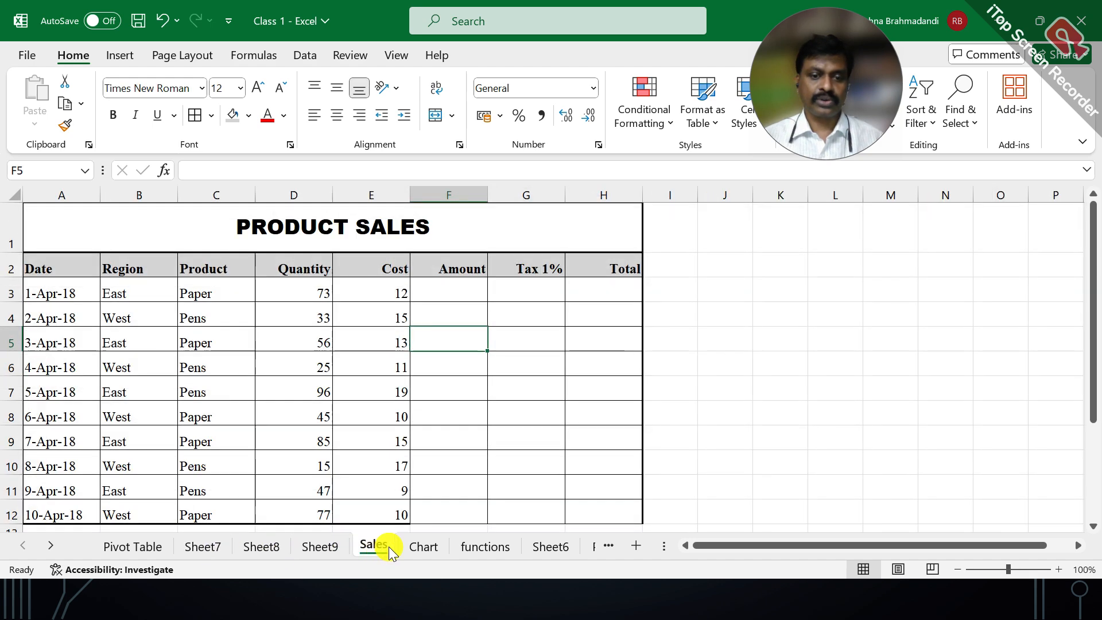
{"action": "left_click", "coordinate": [423, 546]}
{"action": "left_click", "coordinate": [506, 550]}
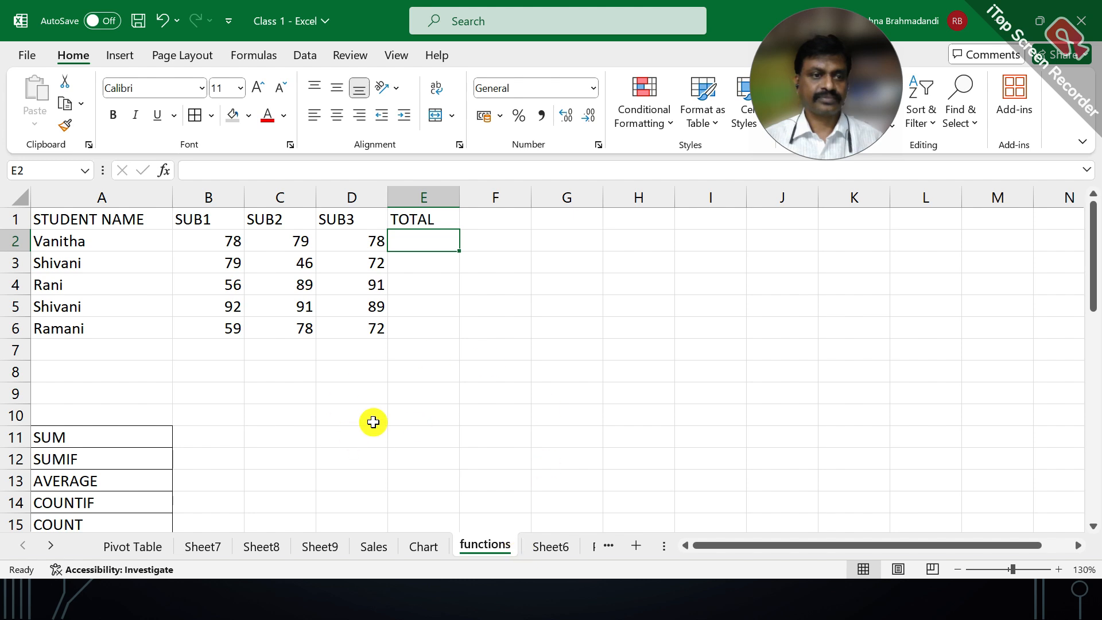
{"action": "left_click", "coordinate": [340, 364]}
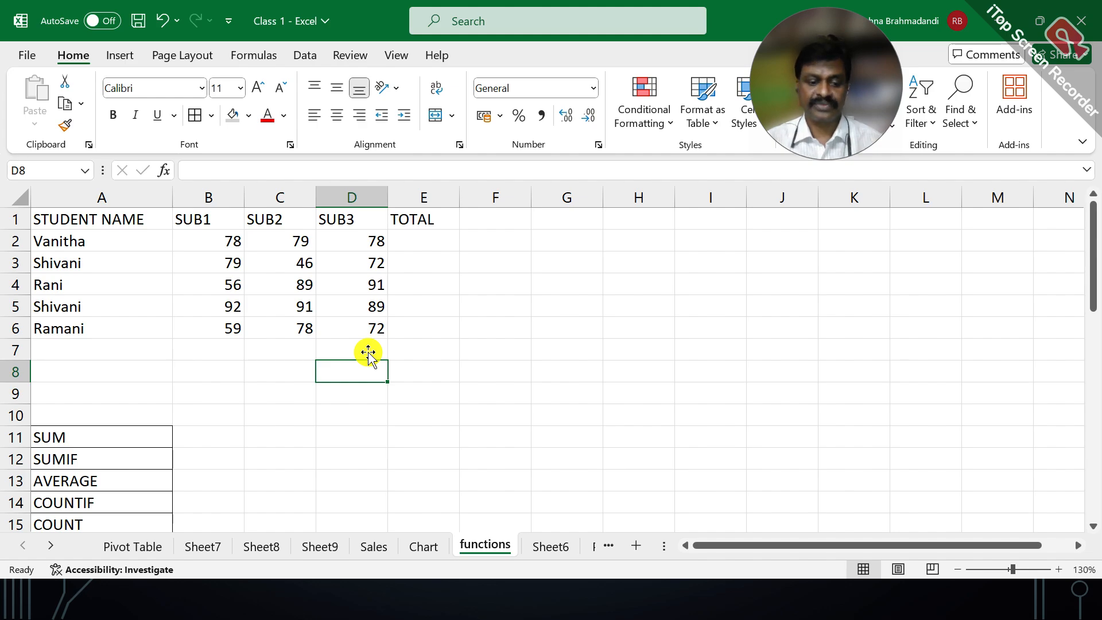
{"action": "key", "text": "alt+Tab"}
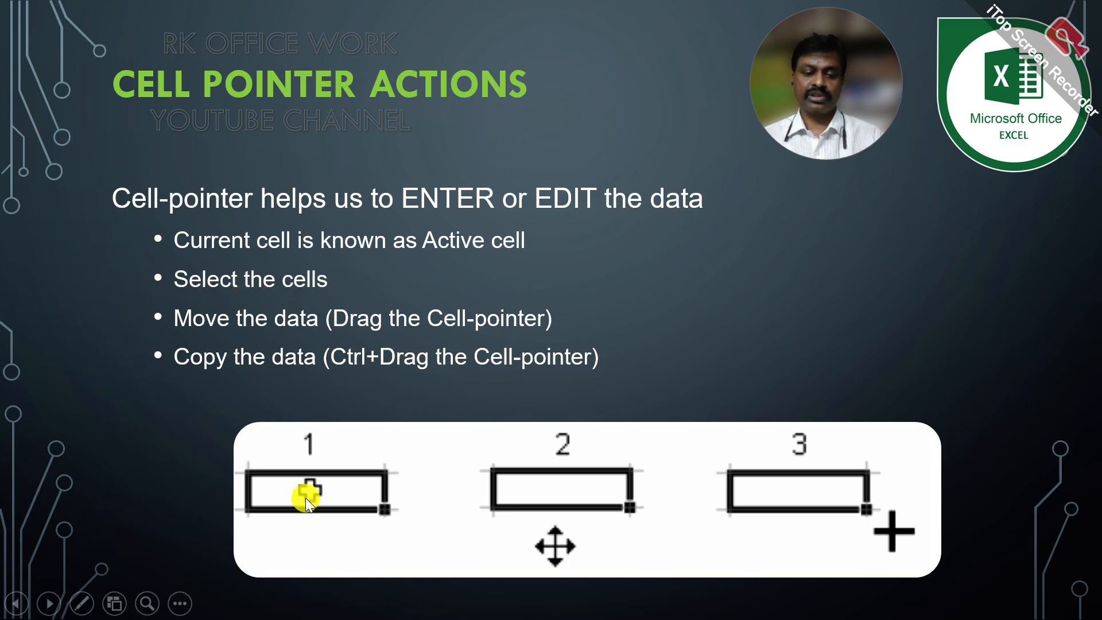
{"action": "key", "text": "alt+Tab"}
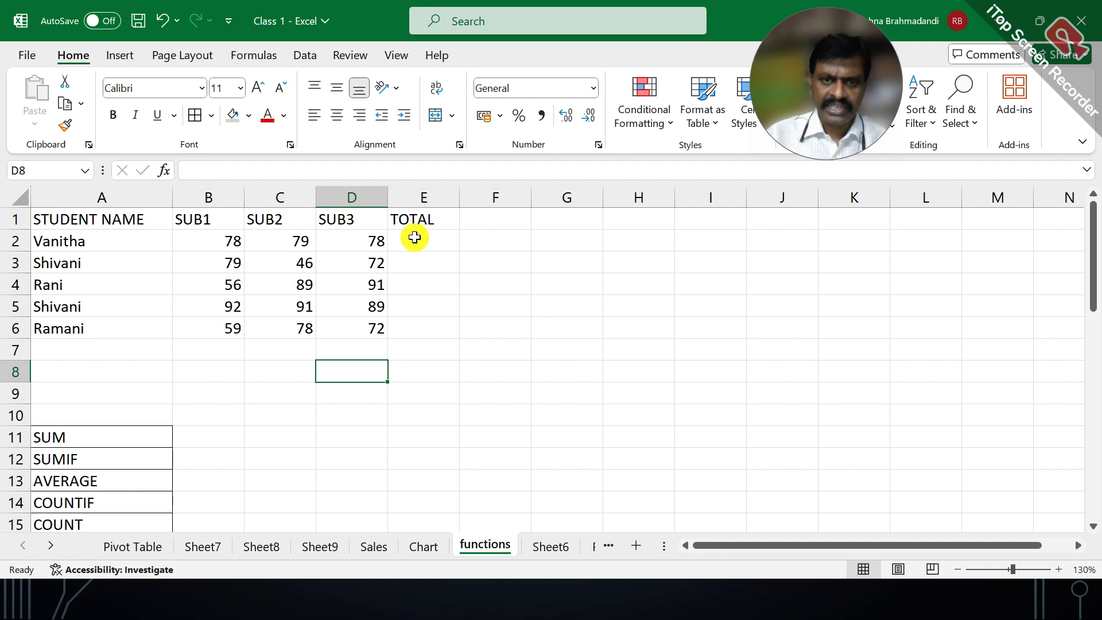
Step: Practise selecting cell blocks by selecting C2:K12, C2:D13 and G2:I10 in turn
{"action": "left_click_drag", "start_coordinate": [290, 236], "coordinate": [842, 458]}
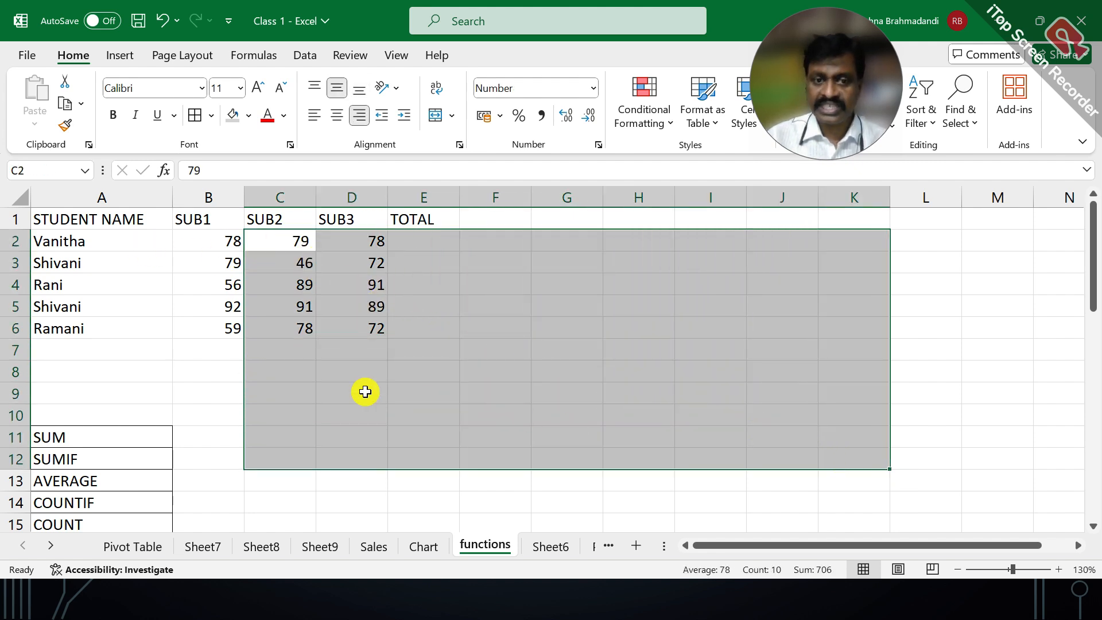
{"action": "left_click", "coordinate": [212, 344]}
{"action": "left_click_drag", "start_coordinate": [287, 246], "coordinate": [356, 483]}
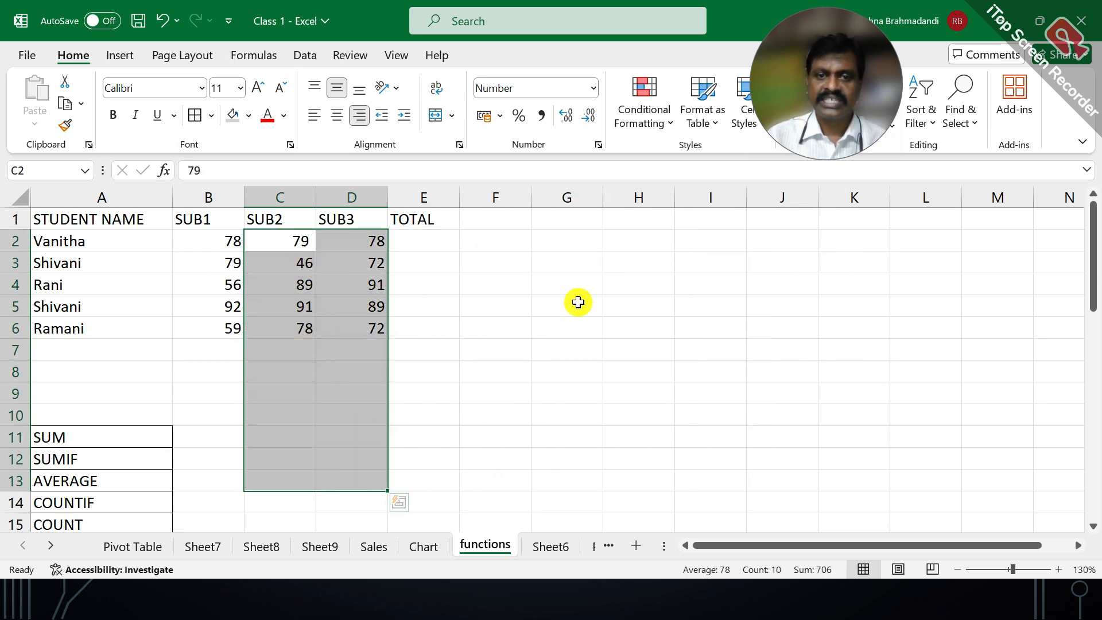
{"action": "left_click_drag", "start_coordinate": [568, 238], "coordinate": [716, 404]}
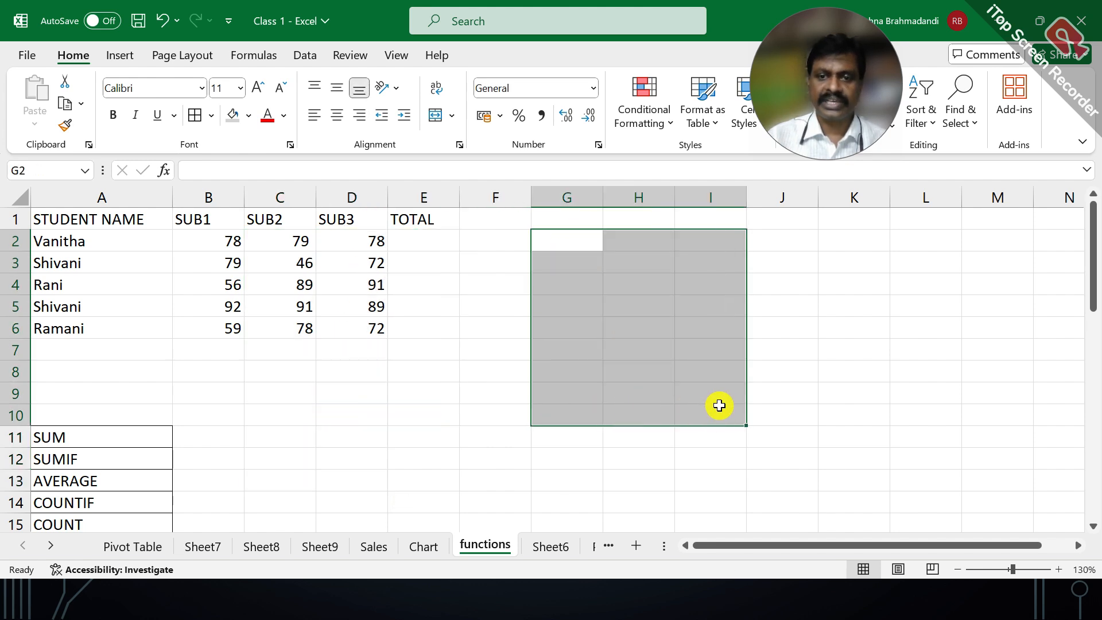
Step: Total the first student's marks in B2:D2 into E2 with AutoSum and fill the formula down to E6
{"action": "left_click", "coordinate": [413, 238]}
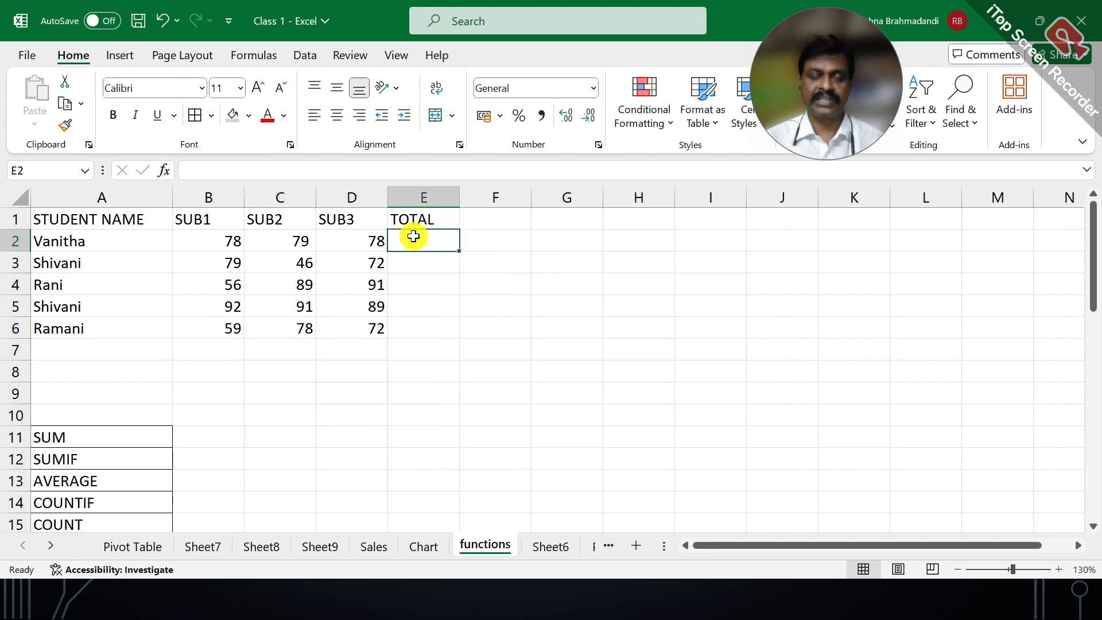
{"action": "left_click", "coordinate": [213, 239]}
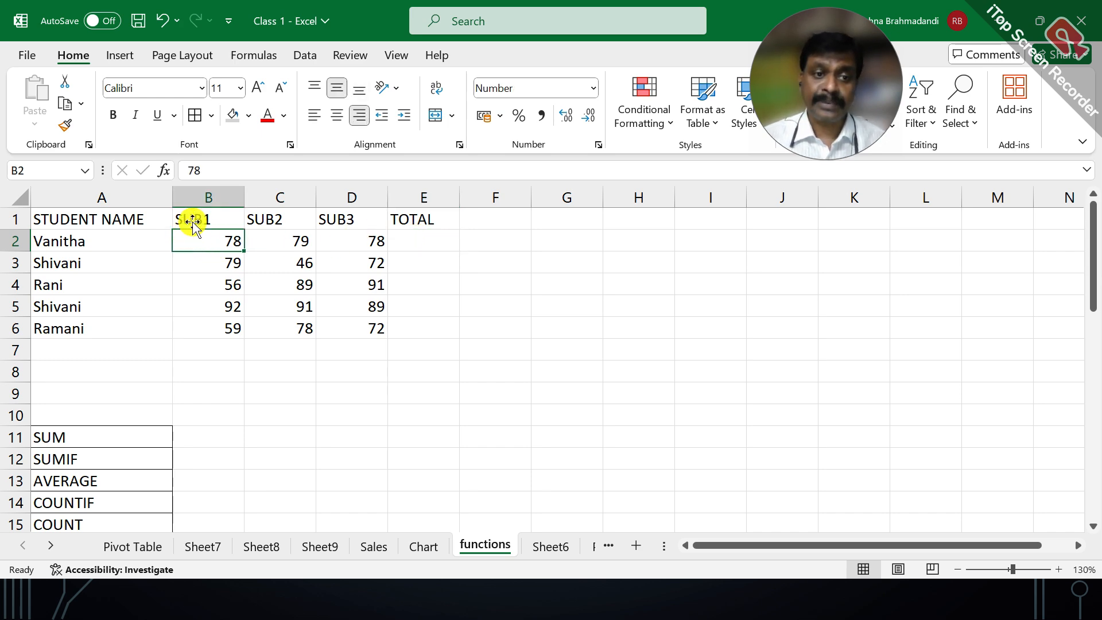
{"action": "left_click", "coordinate": [409, 238]}
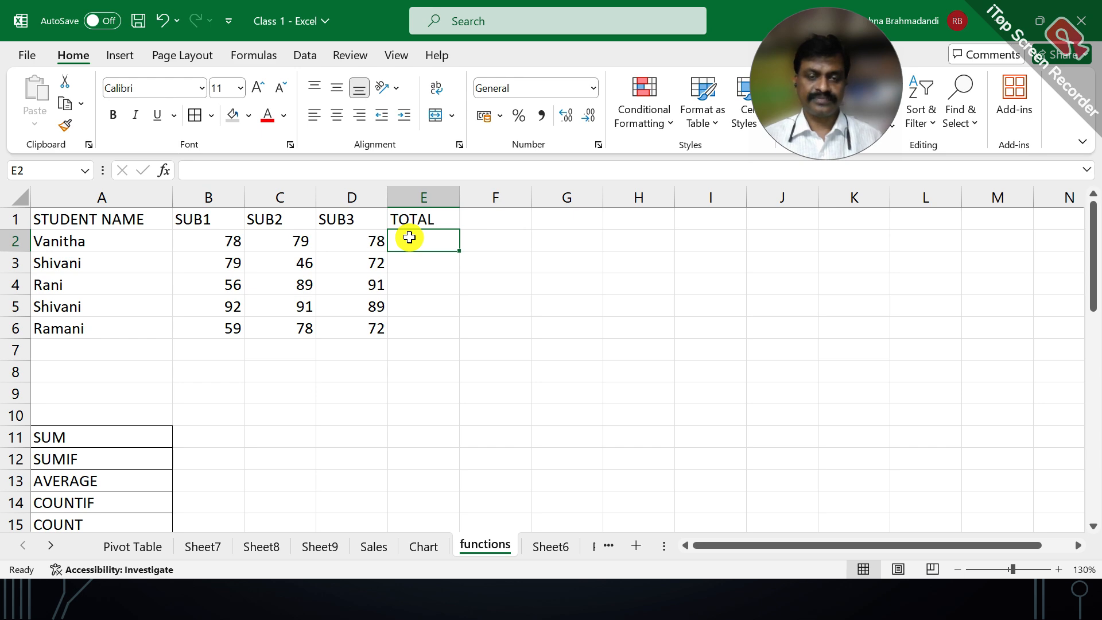
{"action": "left_click_drag", "start_coordinate": [229, 240], "coordinate": [352, 241]}
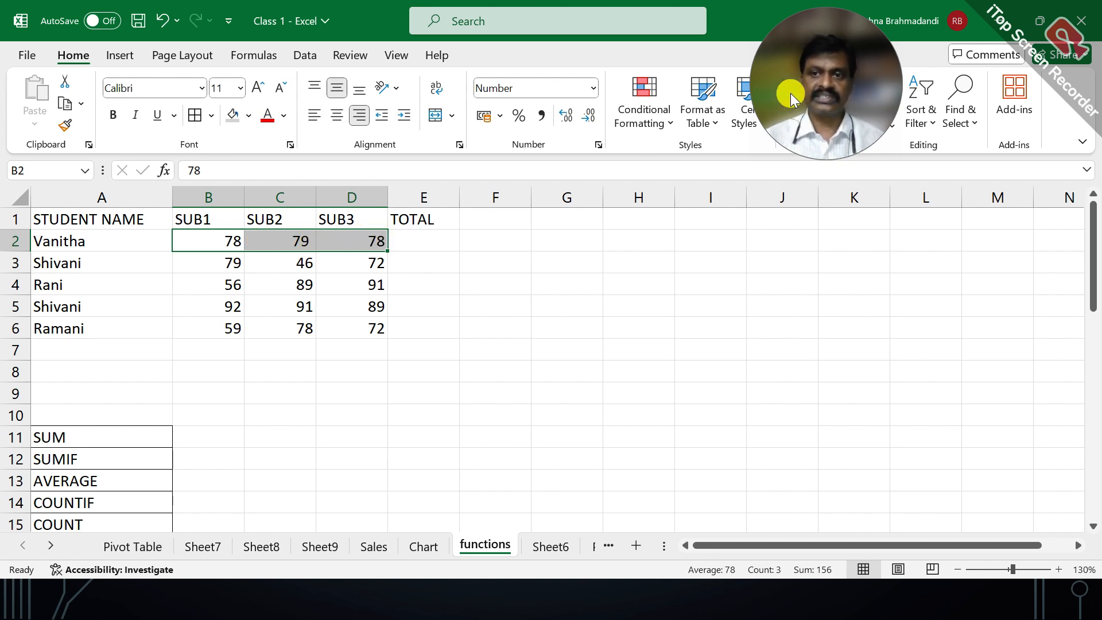
{"action": "left_click_drag", "start_coordinate": [790, 93], "coordinate": [756, 92]}
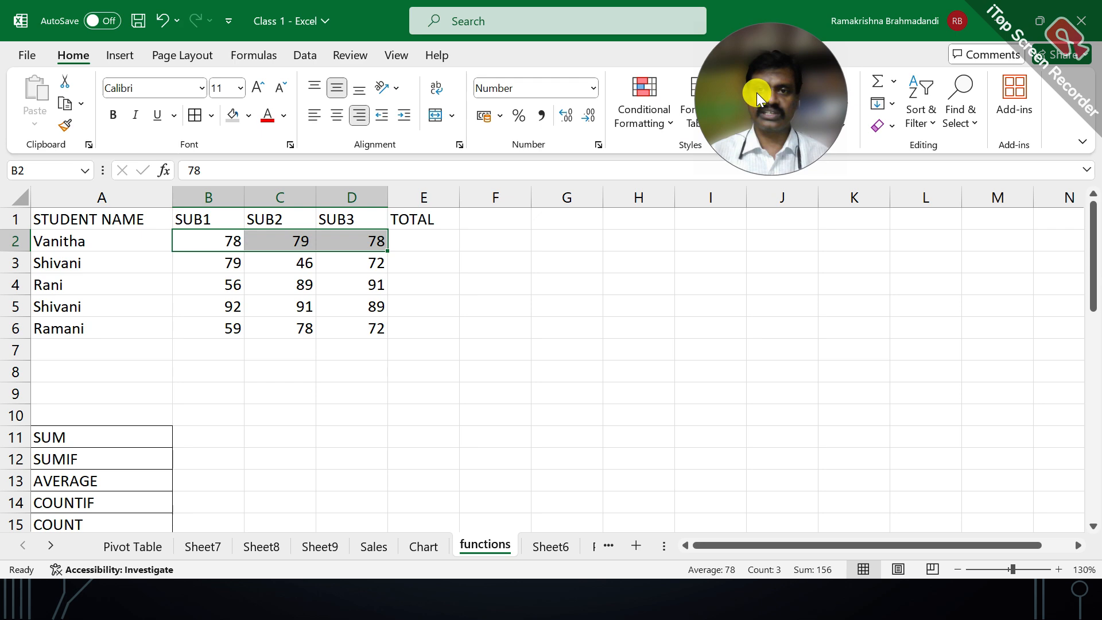
{"action": "left_click", "coordinate": [879, 86]}
{"action": "left_click", "coordinate": [440, 235]}
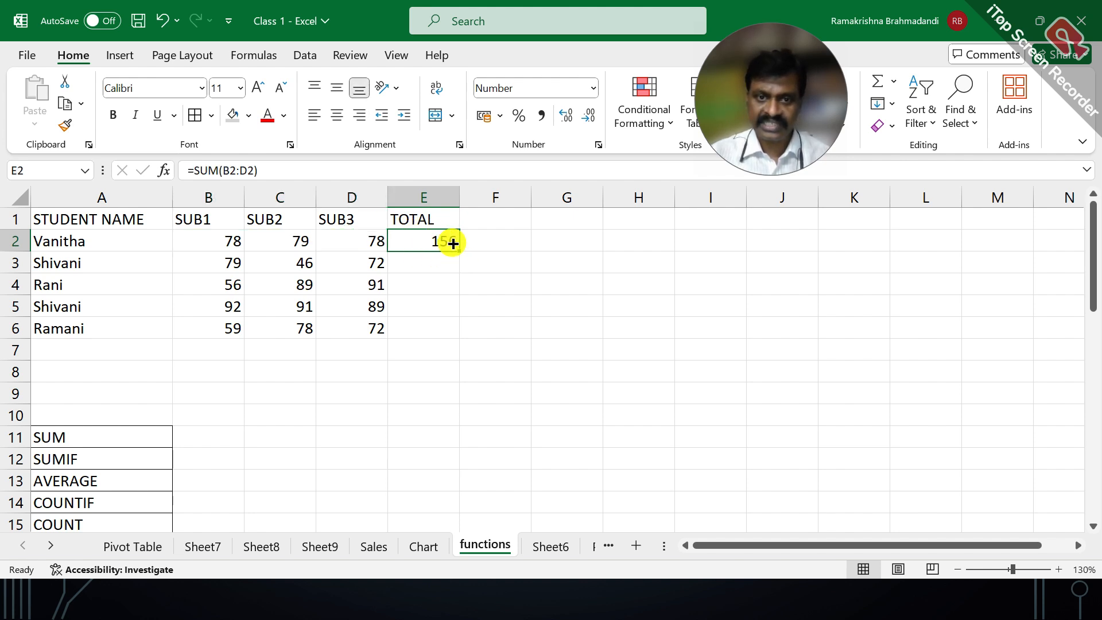
{"action": "left_click_drag", "start_coordinate": [453, 243], "coordinate": [451, 333]}
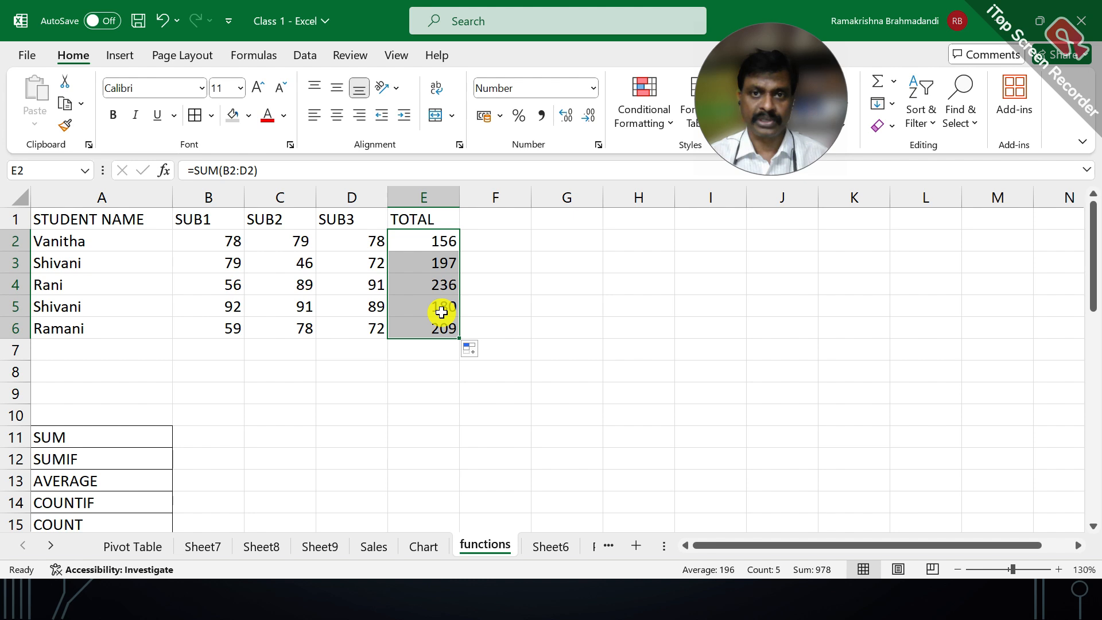
{"action": "left_click", "coordinate": [436, 241]}
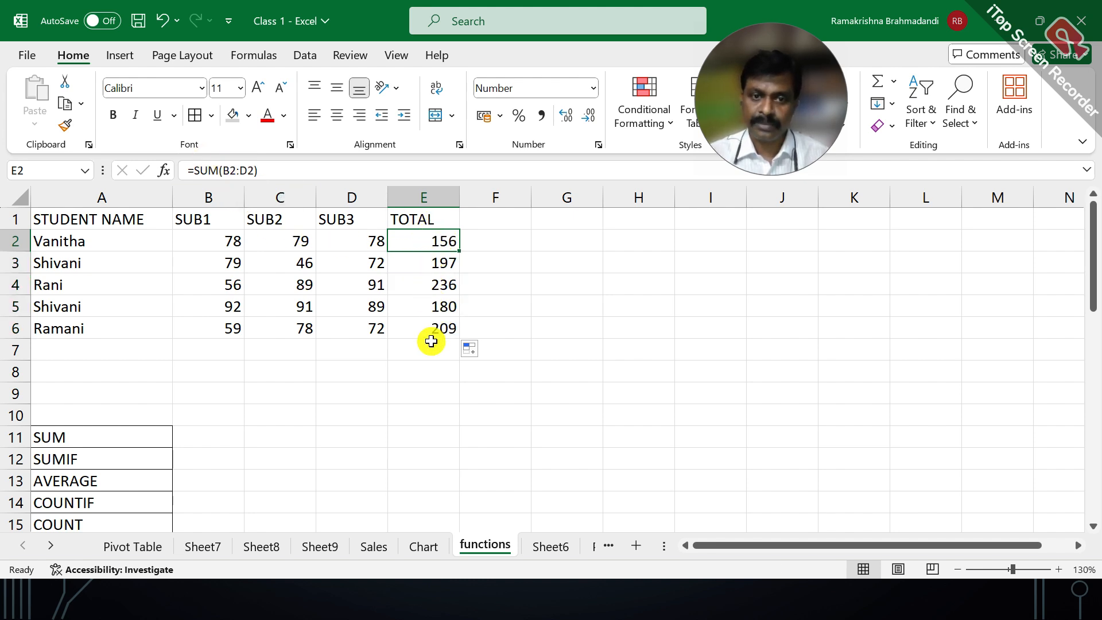
Step: Enter 56 in F2 and fill the constant down through F6
{"action": "left_click", "coordinate": [503, 243]}
{"action": "type", "text": "56"}
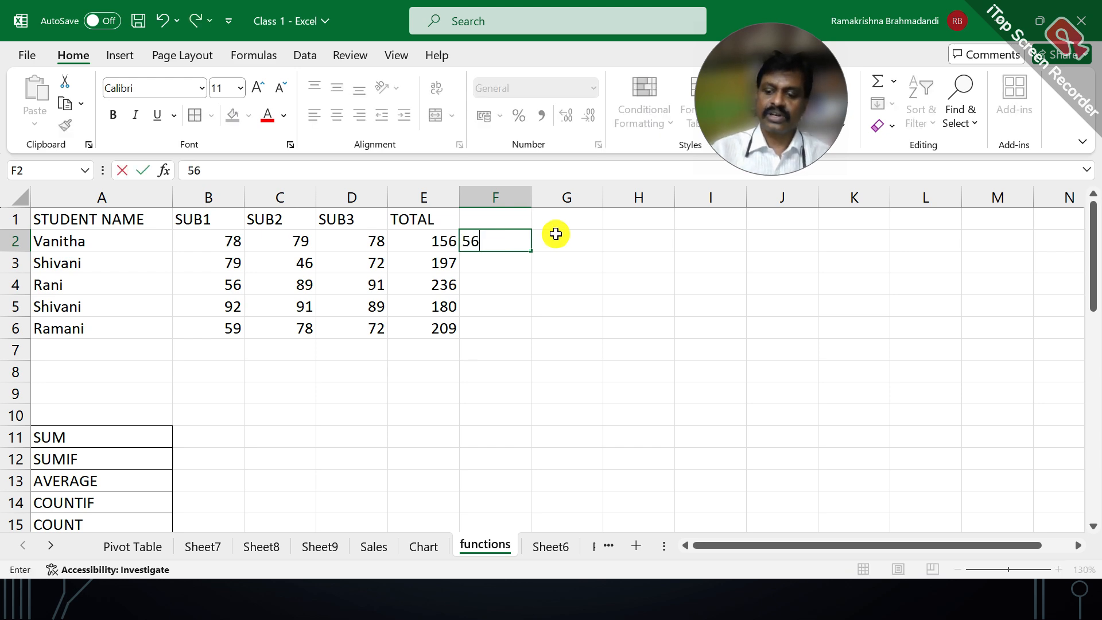
{"action": "key", "text": "Return"}
{"action": "left_click", "coordinate": [516, 237]}
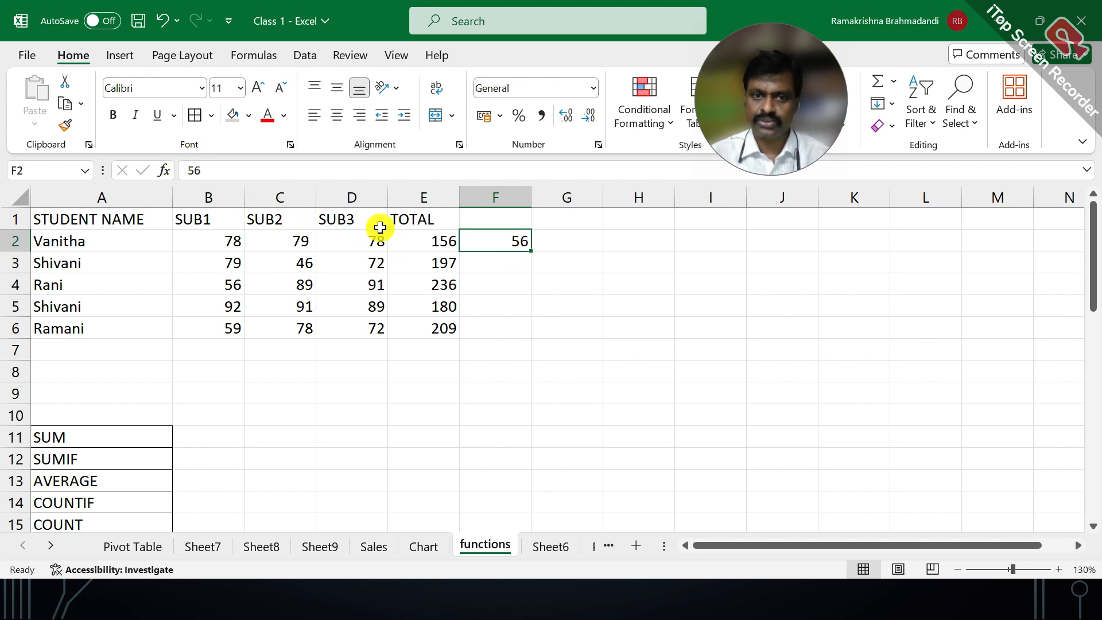
{"action": "left_click", "coordinate": [426, 239]}
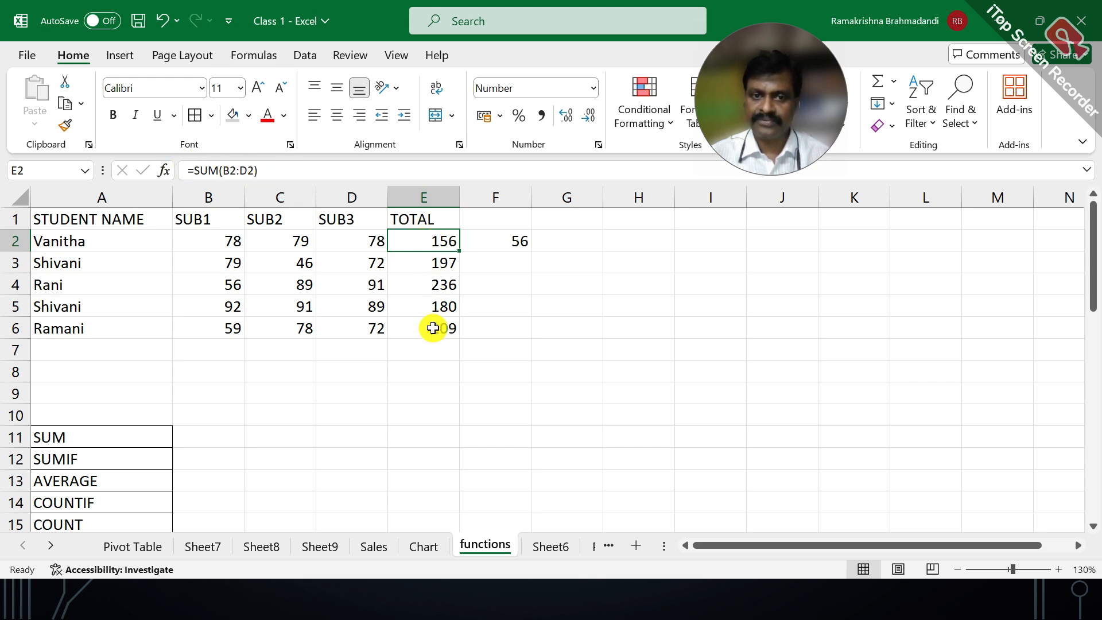
{"action": "left_click", "coordinate": [492, 239]}
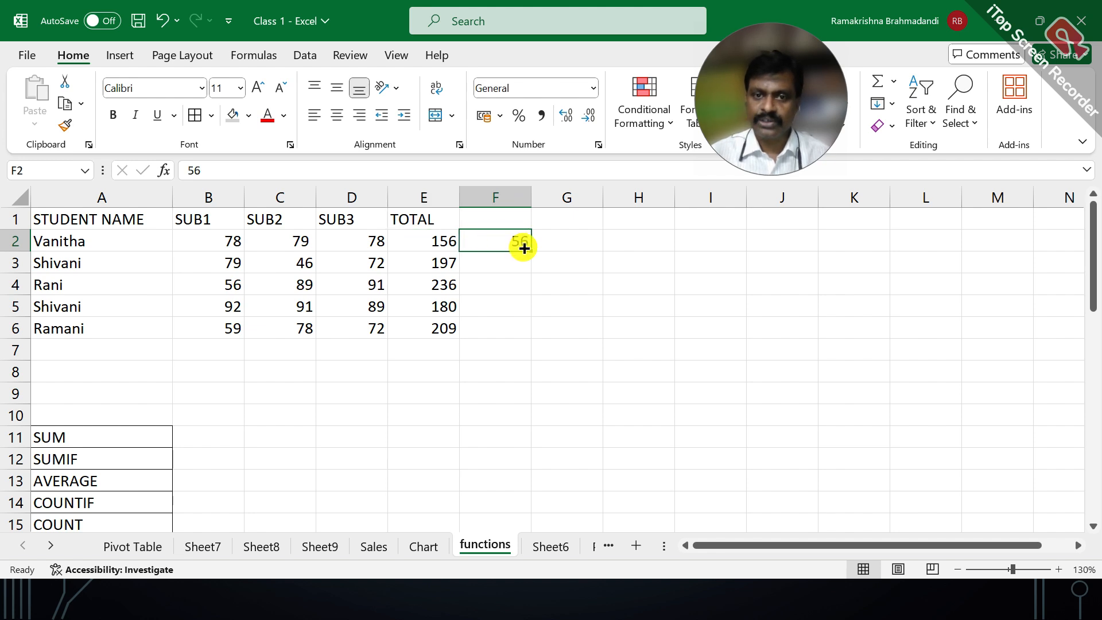
{"action": "left_click_drag", "start_coordinate": [524, 248], "coordinate": [524, 334]}
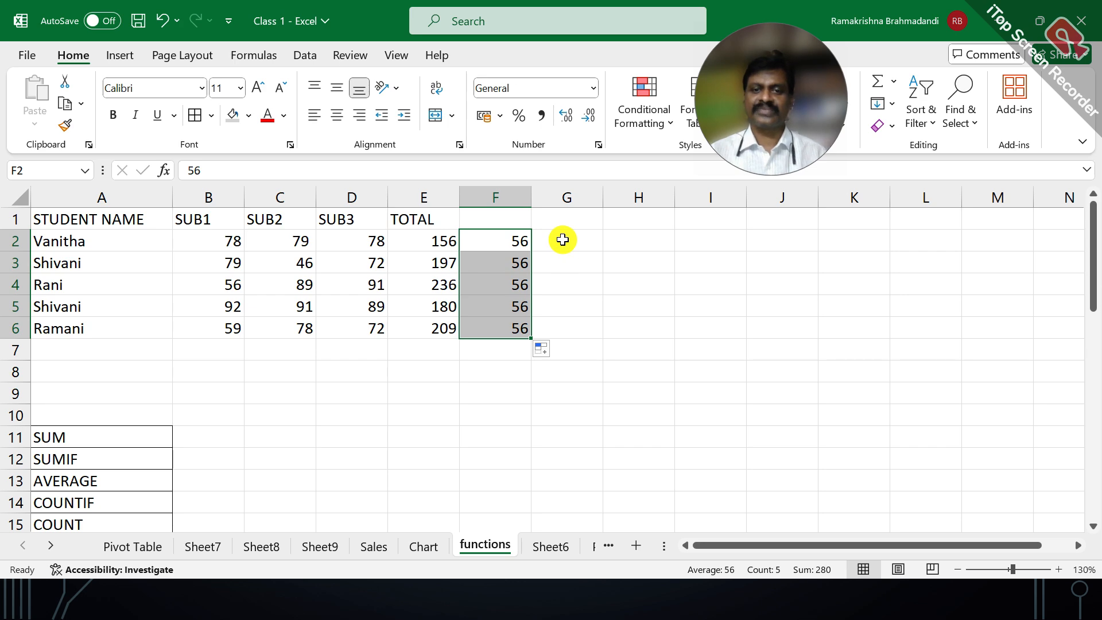
Step: Enter a sample first name in capitals in G2 and fill it down through G6
{"action": "left_click", "coordinate": [563, 239]}
{"action": "type", "text": "RAMA"}
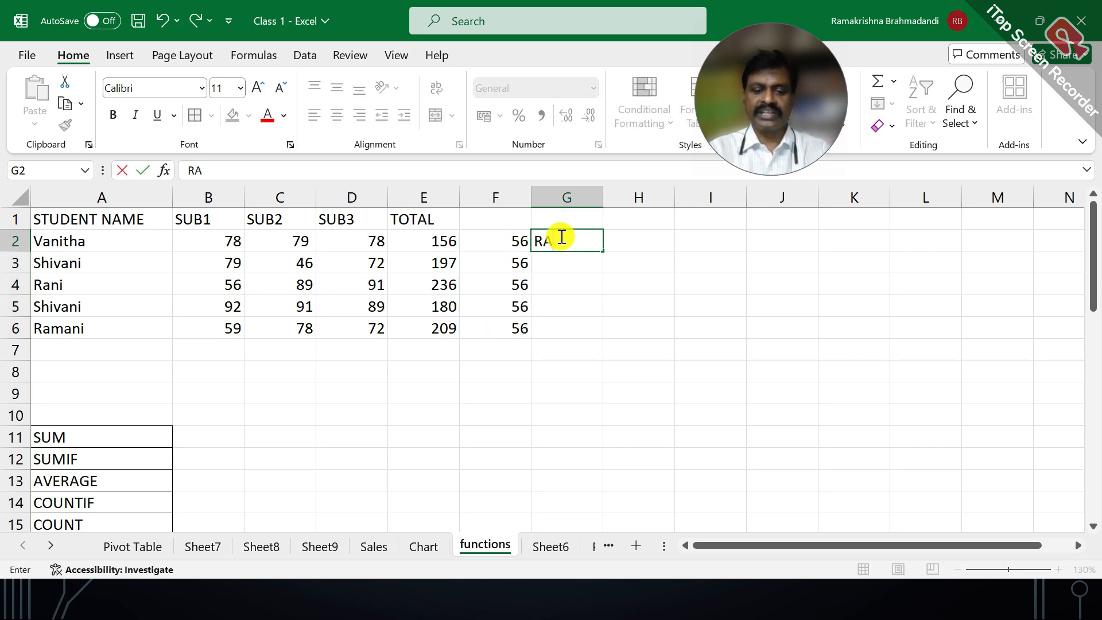
{"action": "key", "text": "Return"}
{"action": "left_click", "coordinate": [563, 239]}
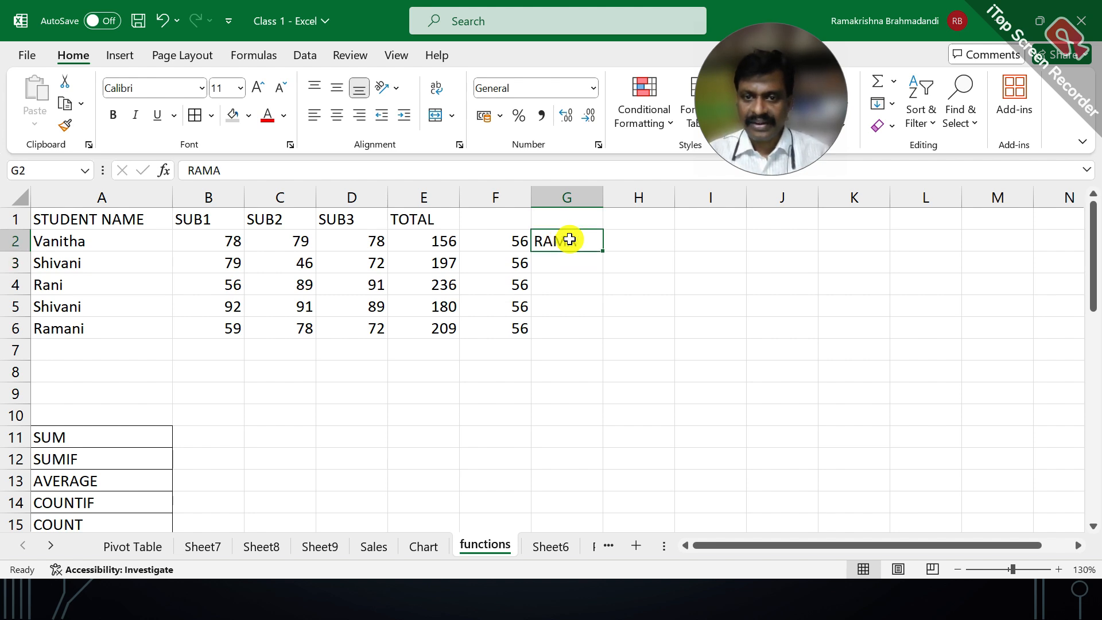
{"action": "left_click_drag", "start_coordinate": [602, 251], "coordinate": [591, 336]}
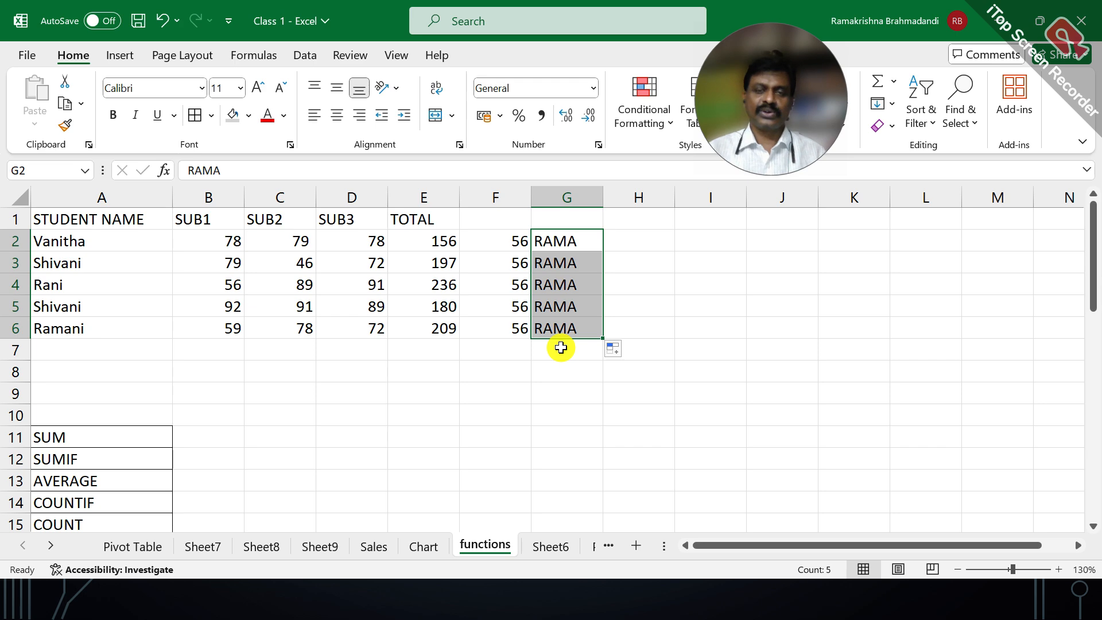
Step: Enter 1 in H2 and 2 in H3, and extend the number series down to H6
{"action": "left_click", "coordinate": [632, 239]}
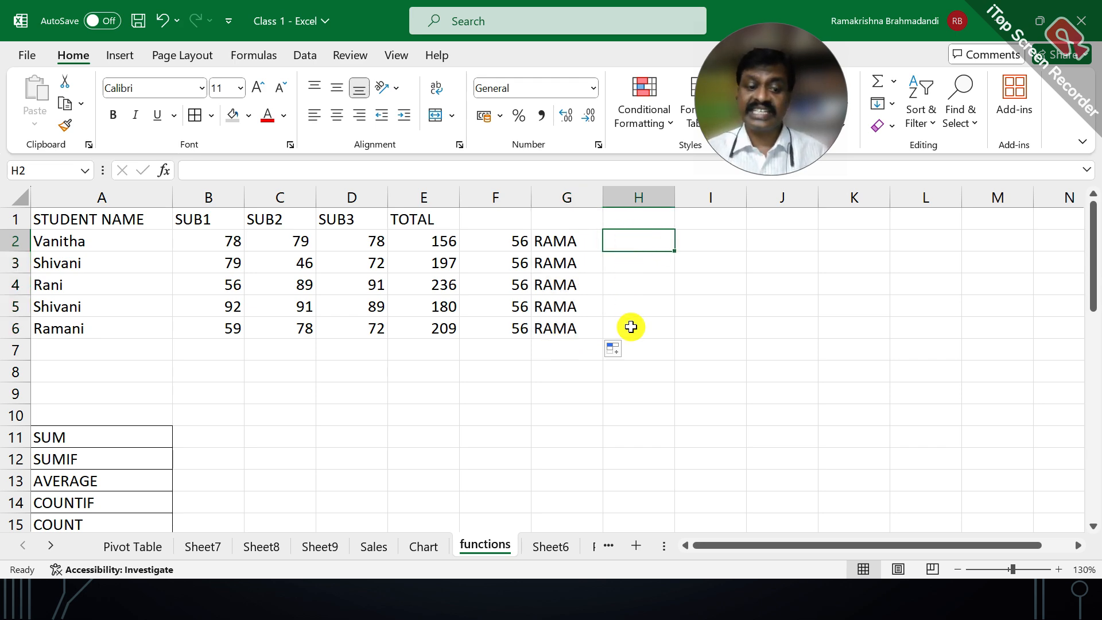
{"action": "type", "text": "1"}
{"action": "key", "text": "Return"}
{"action": "type", "text": "2"}
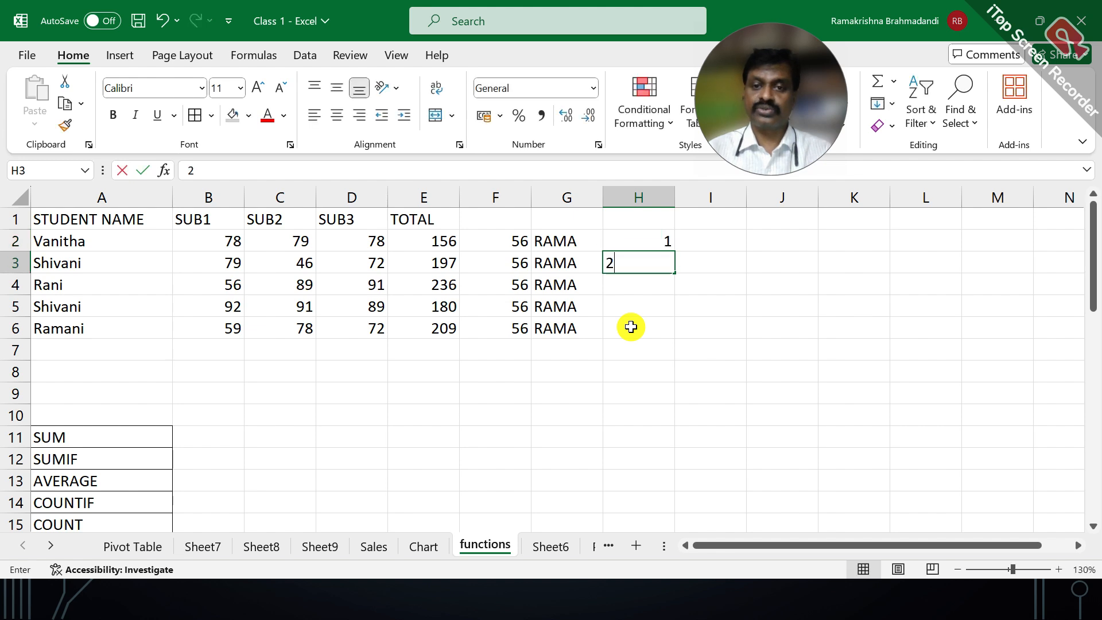
{"action": "key", "text": "Return"}
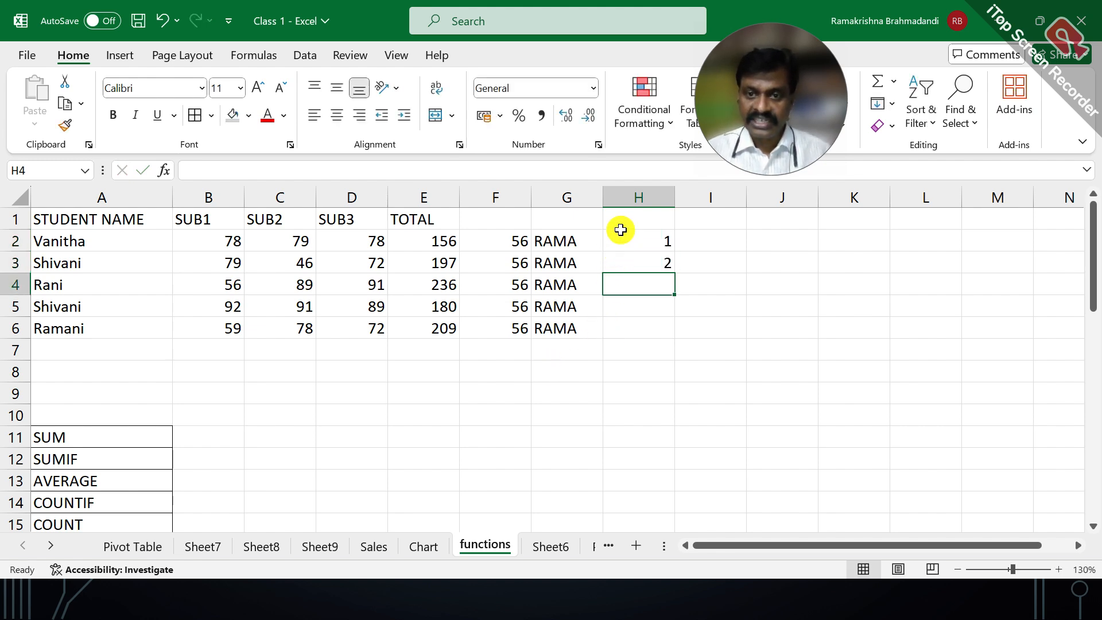
{"action": "left_click_drag", "start_coordinate": [621, 238], "coordinate": [672, 333]}
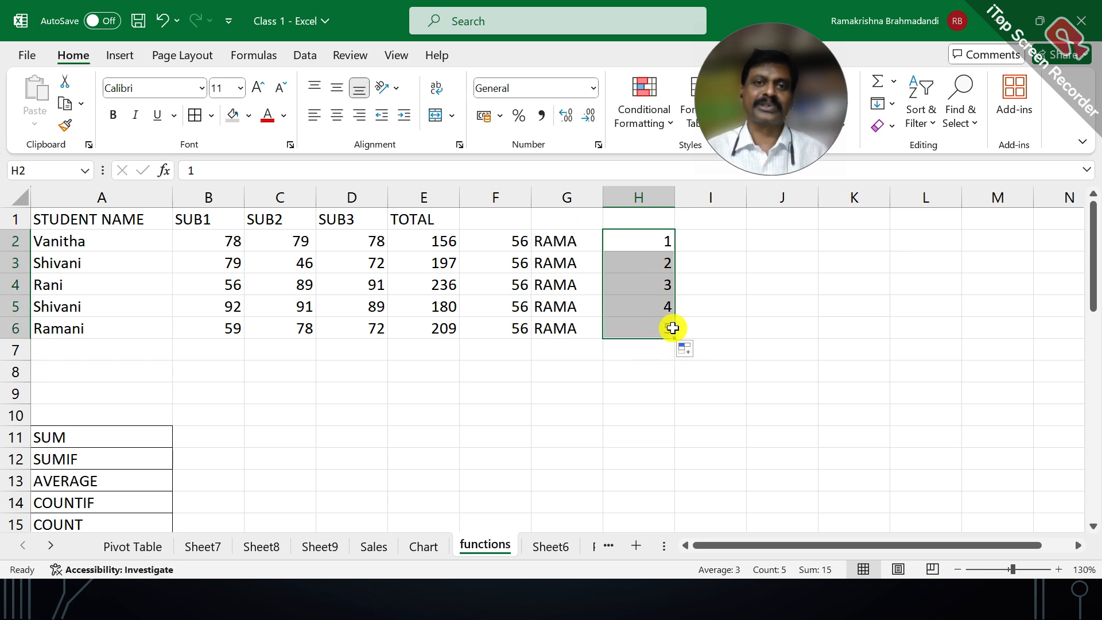
{"action": "left_click", "coordinate": [698, 231]}
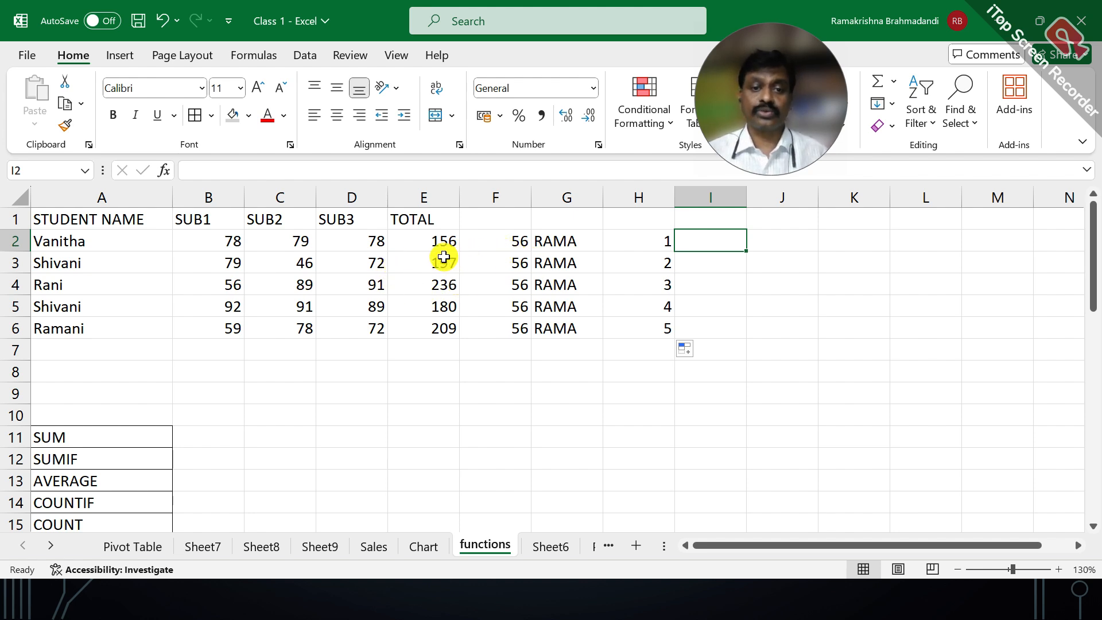
Step: Clear the filled-down totals from E3:E6 and select the remaining SUM formula in E2
{"action": "left_click", "coordinate": [439, 324]}
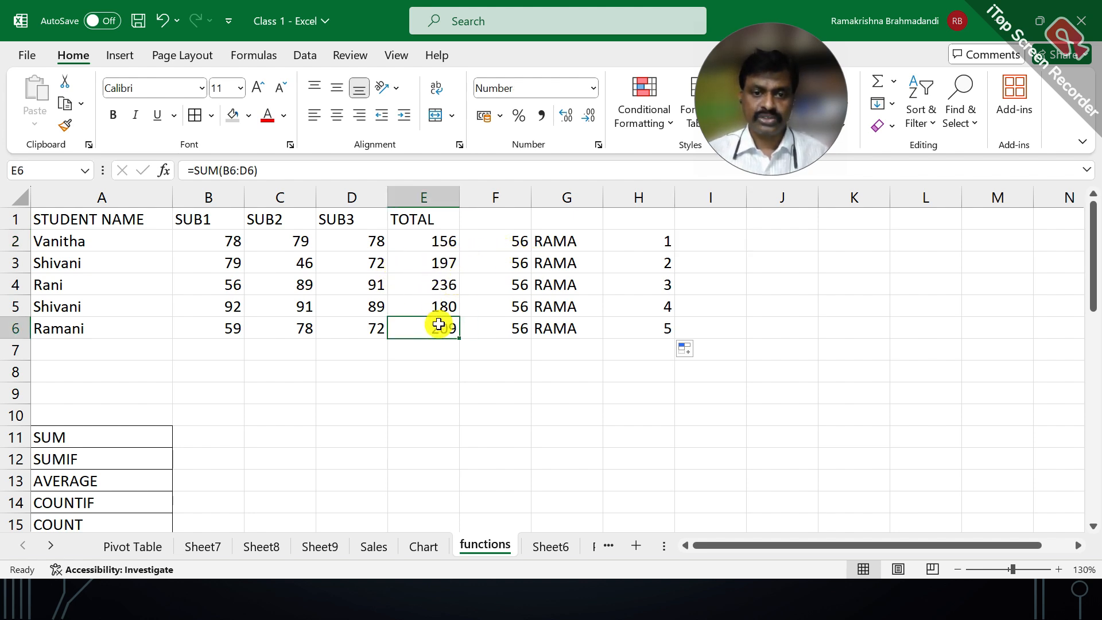
{"action": "mouse_move", "coordinate": [453, 332]}
{"action": "left_mouse_down"}
{"action": "mouse_move", "coordinate": [450, 229]}
{"action": "mouse_move", "coordinate": [433, 325]}
{"action": "left_mouse_up"}
{"action": "left_click", "coordinate": [428, 275]}
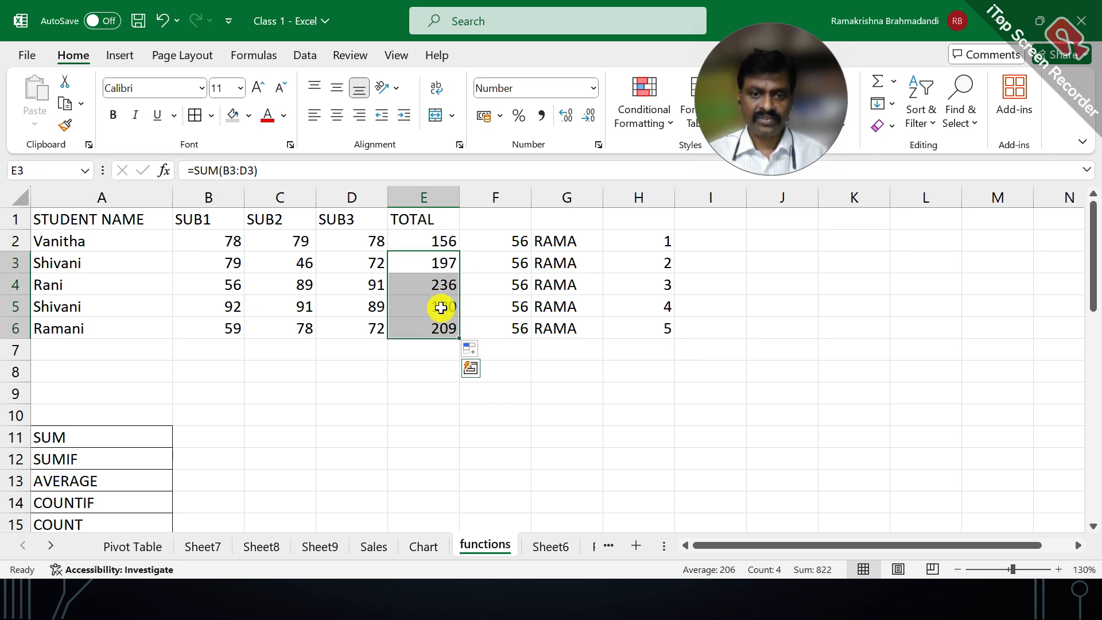
{"action": "right_click", "coordinate": [454, 304]}
{"action": "left_click", "coordinate": [509, 250]}
{"action": "left_click", "coordinate": [450, 244]}
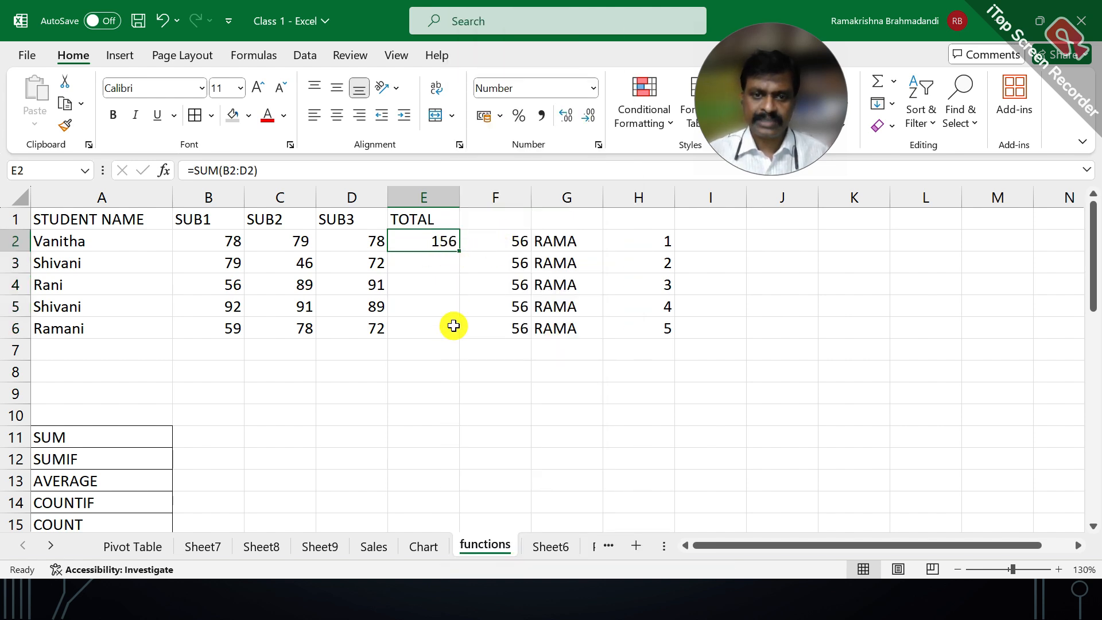
Step: Try filling the SUM formula from E2 down through E6 and then only through E4, undoing each fill
{"action": "double_click", "coordinate": [454, 245]}
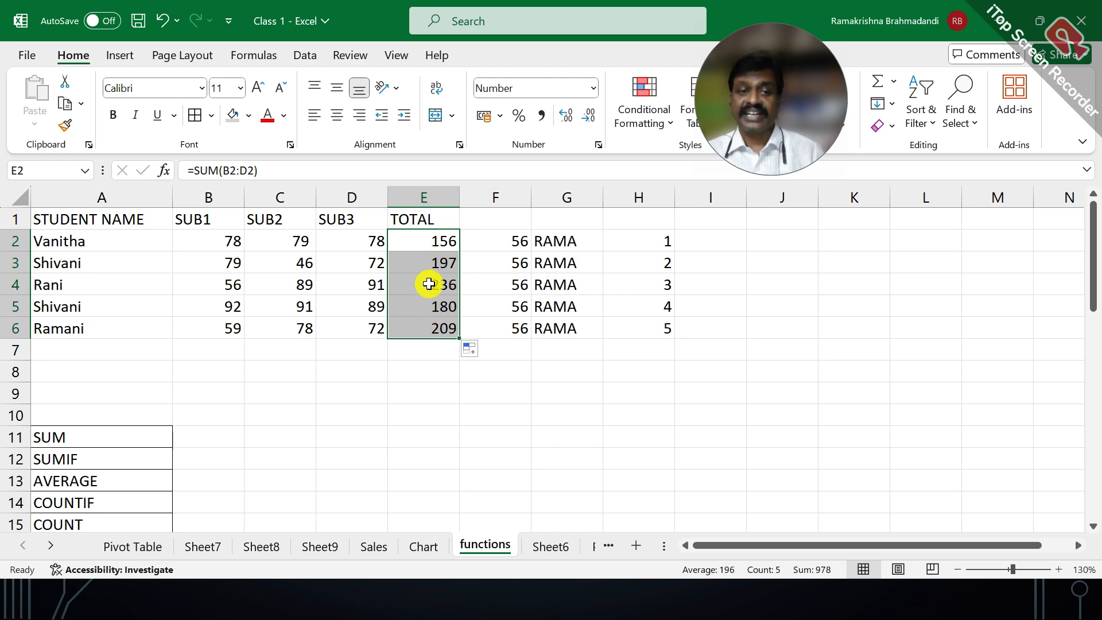
{"action": "left_click", "coordinate": [161, 22]}
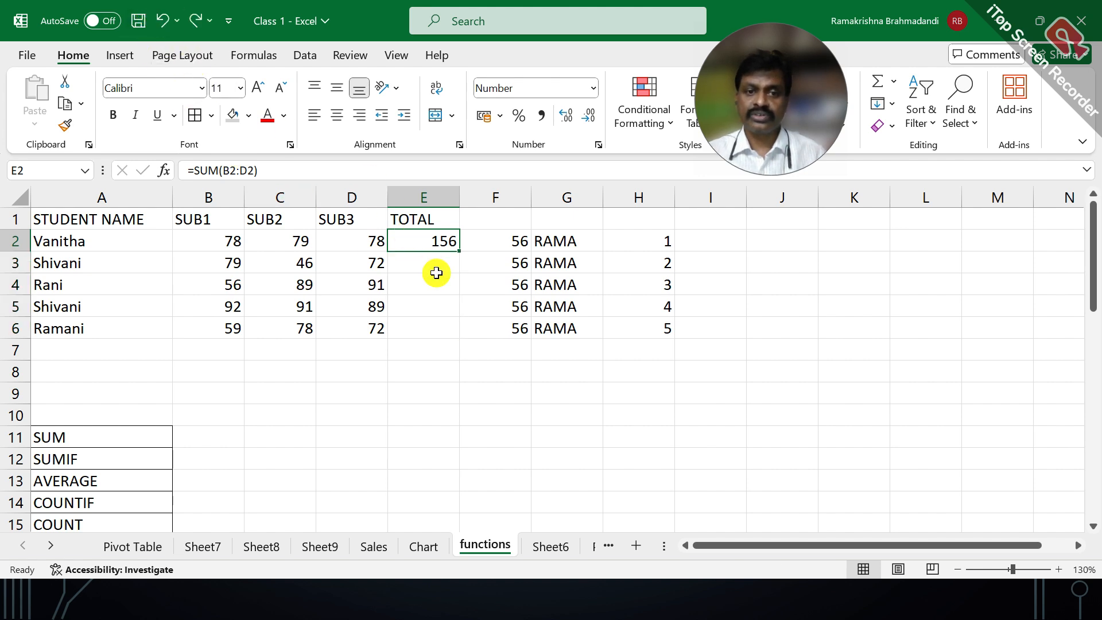
{"action": "left_click_drag", "start_coordinate": [456, 246], "coordinate": [467, 301]}
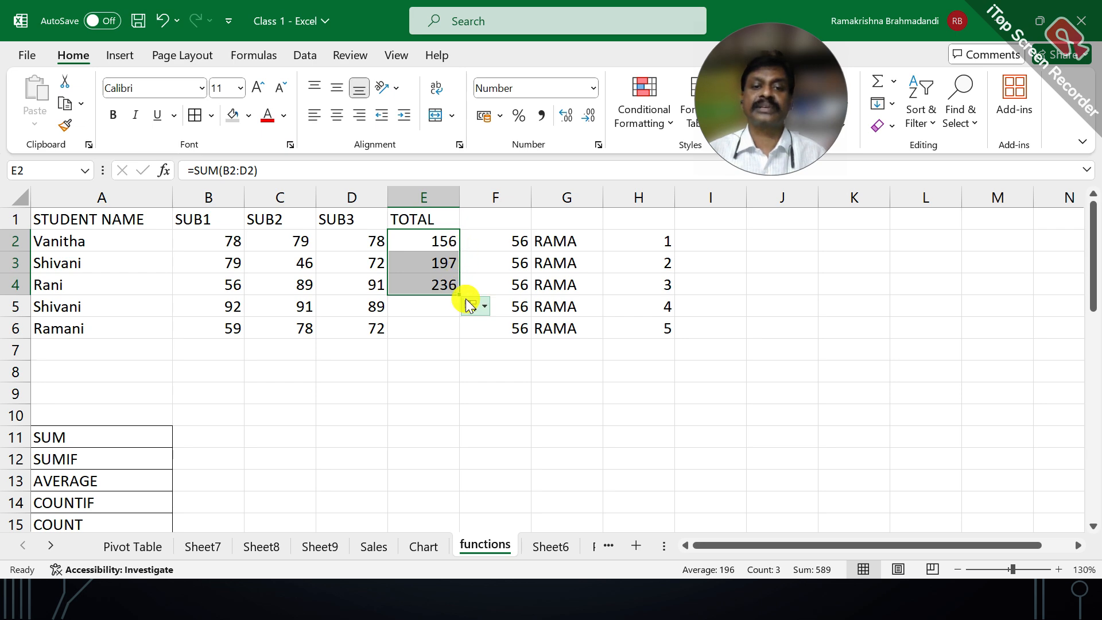
{"action": "left_click", "coordinate": [164, 21]}
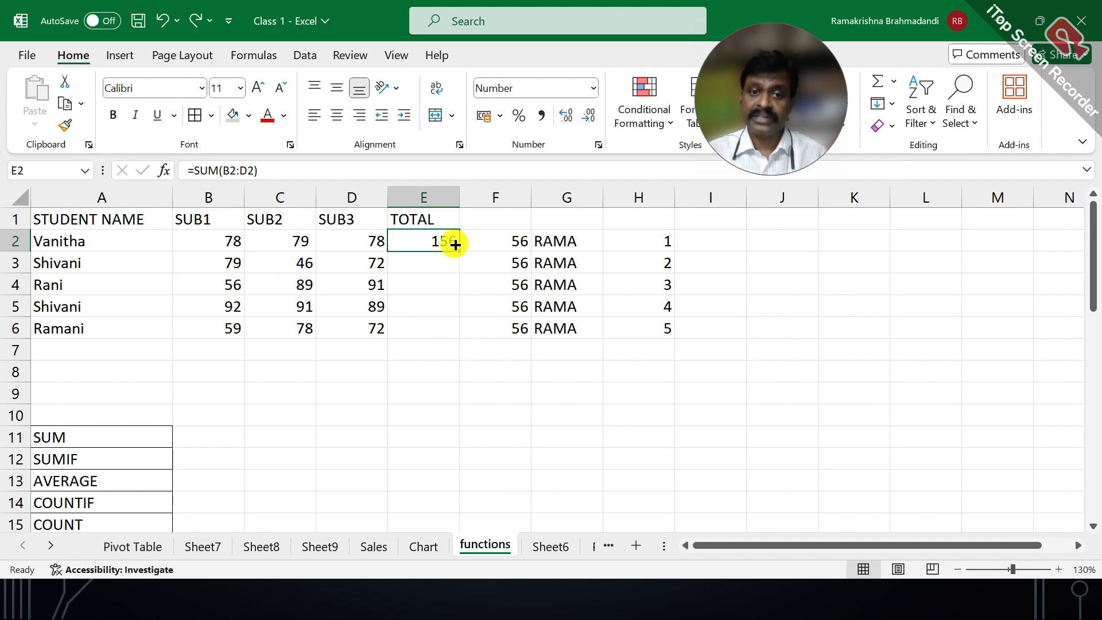
Step: Fill the SUM formula in E2 down the TOTAL column through E6
{"action": "double_click", "coordinate": [459, 245]}
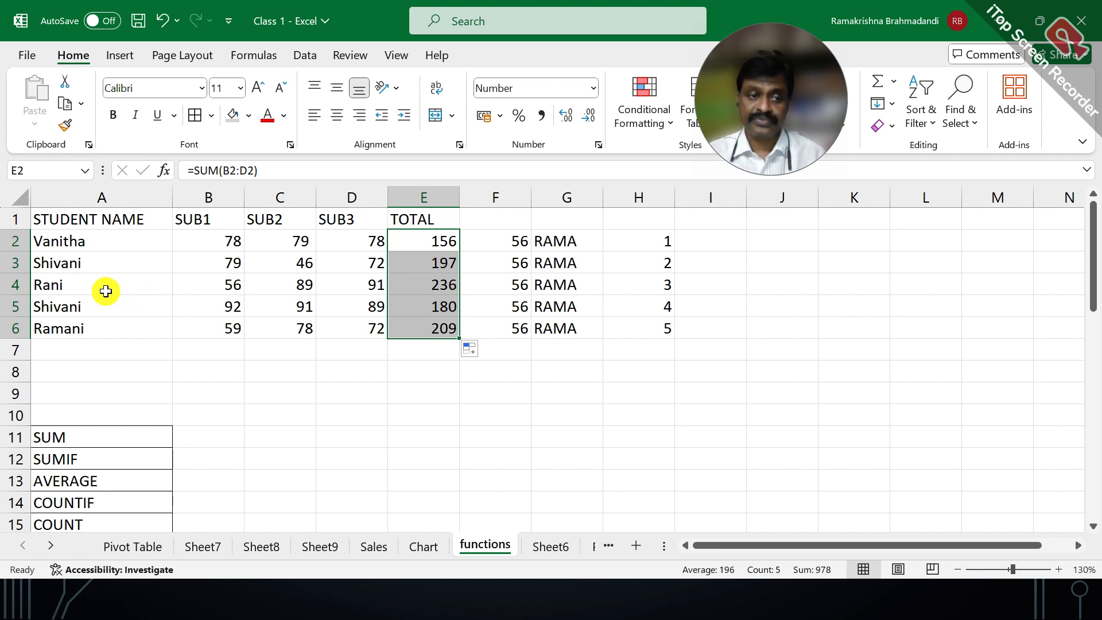
Step: Try moving the student names from A2:A6 directly to I2:I6, and undo the move
{"action": "left_click_drag", "start_coordinate": [104, 236], "coordinate": [104, 324]}
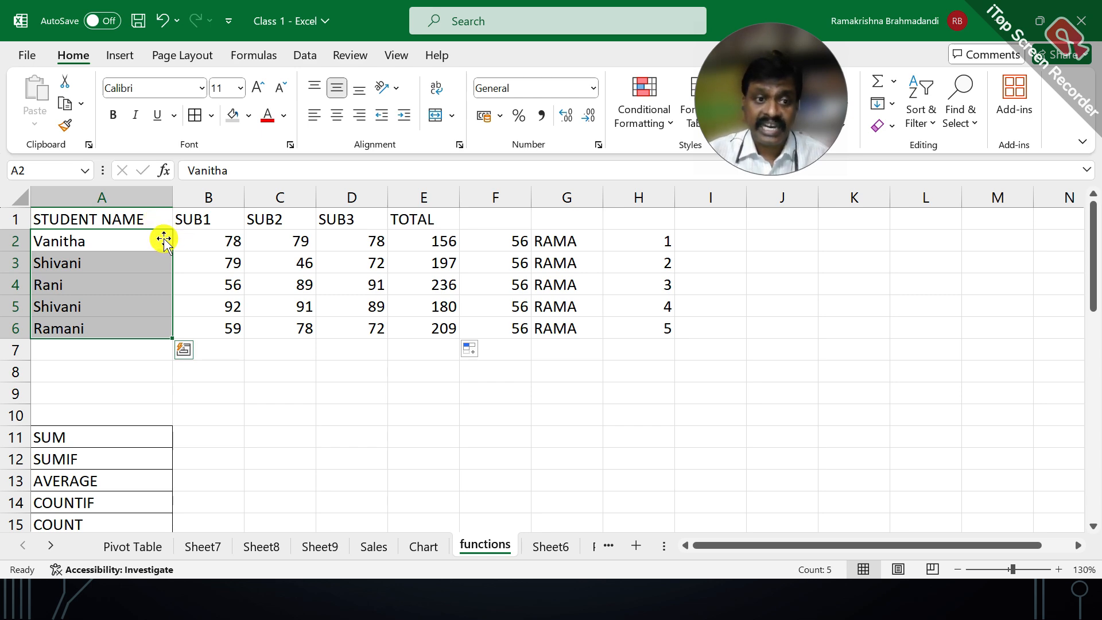
{"action": "left_click_drag", "start_coordinate": [163, 240], "coordinate": [730, 248]}
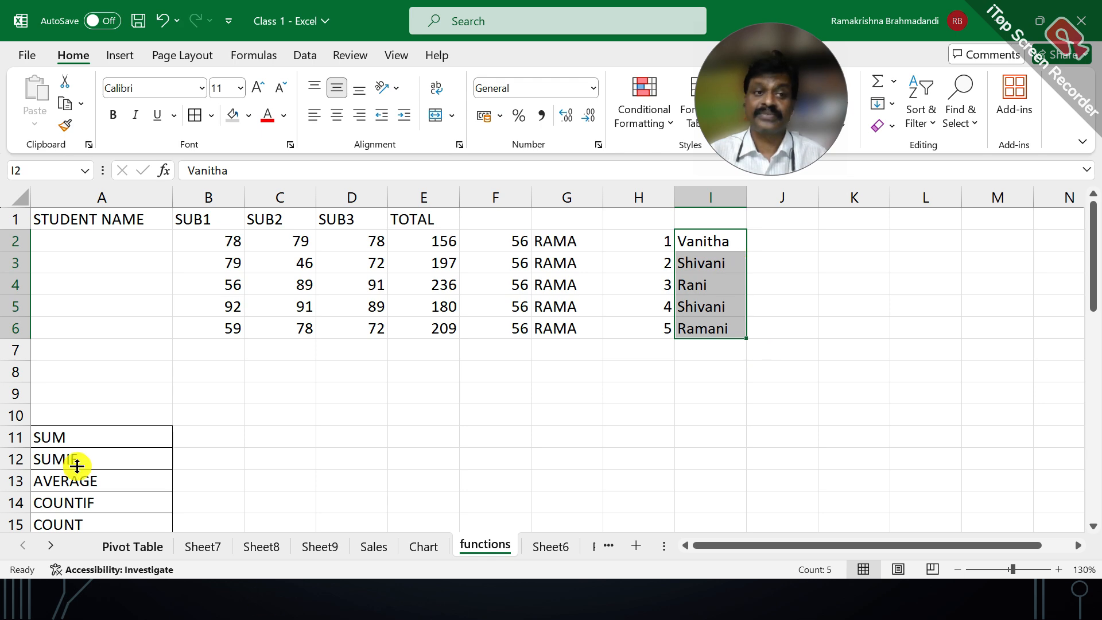
{"action": "left_click", "coordinate": [160, 29]}
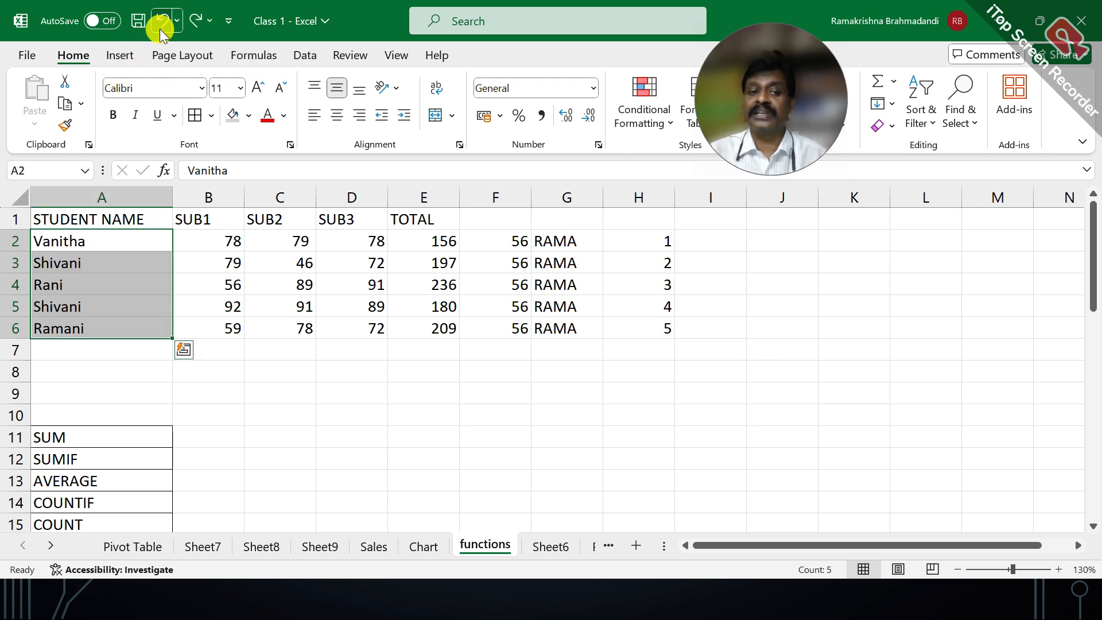
Step: Try copying the student names in A2:A6 and pasting them at I2, and undo the paste
{"action": "right_click", "coordinate": [103, 232]}
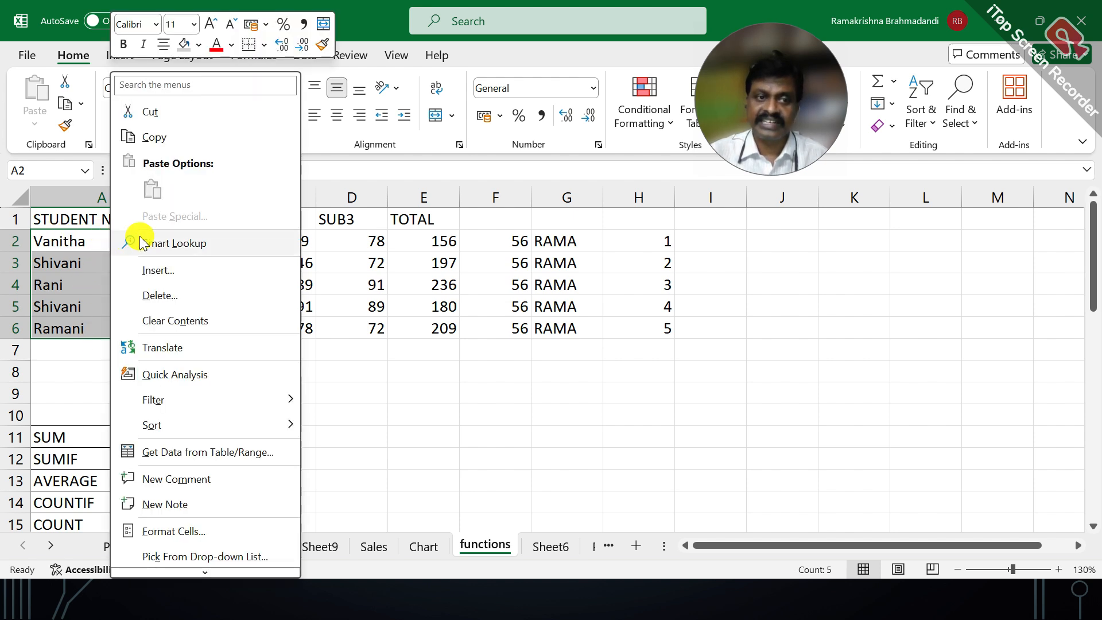
{"action": "left_click", "coordinate": [158, 147]}
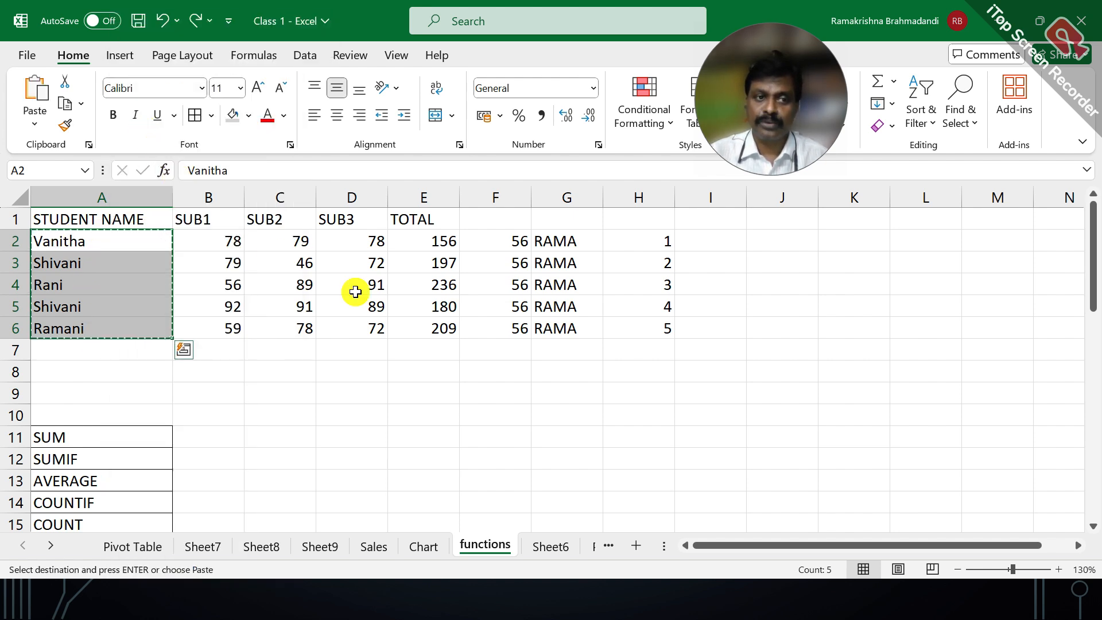
{"action": "right_click", "coordinate": [710, 241]}
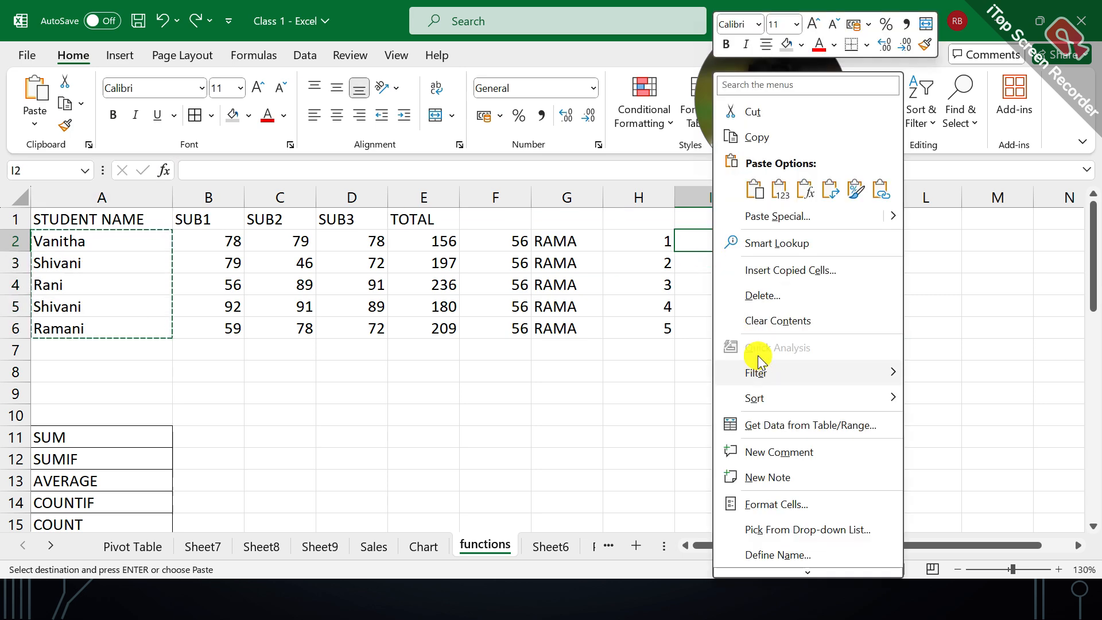
{"action": "left_click", "coordinate": [754, 189]}
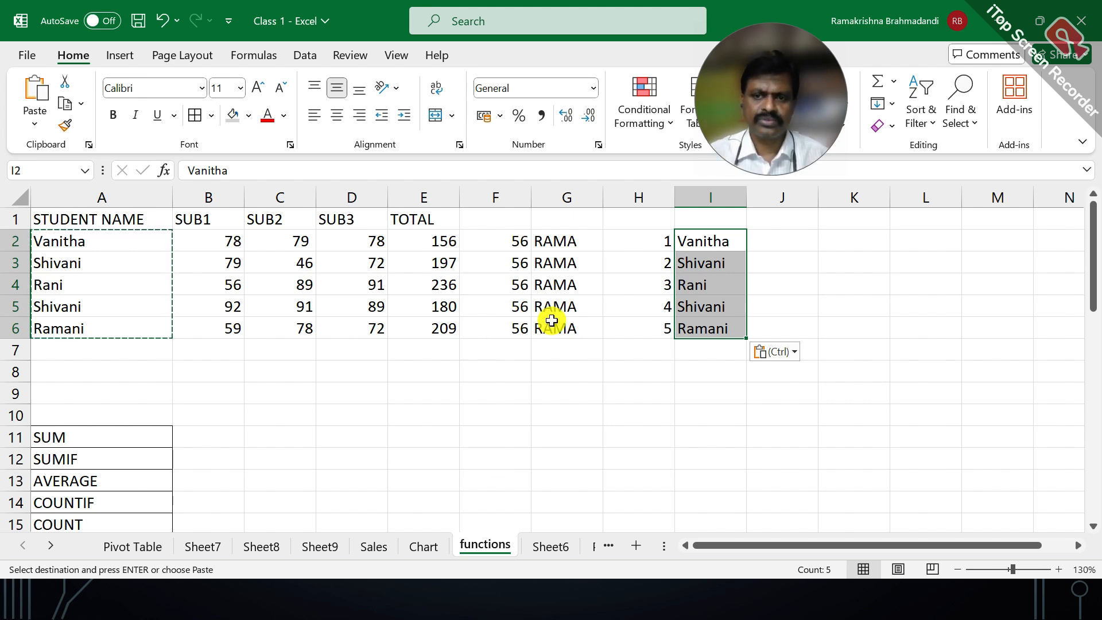
{"action": "left_click", "coordinate": [162, 20]}
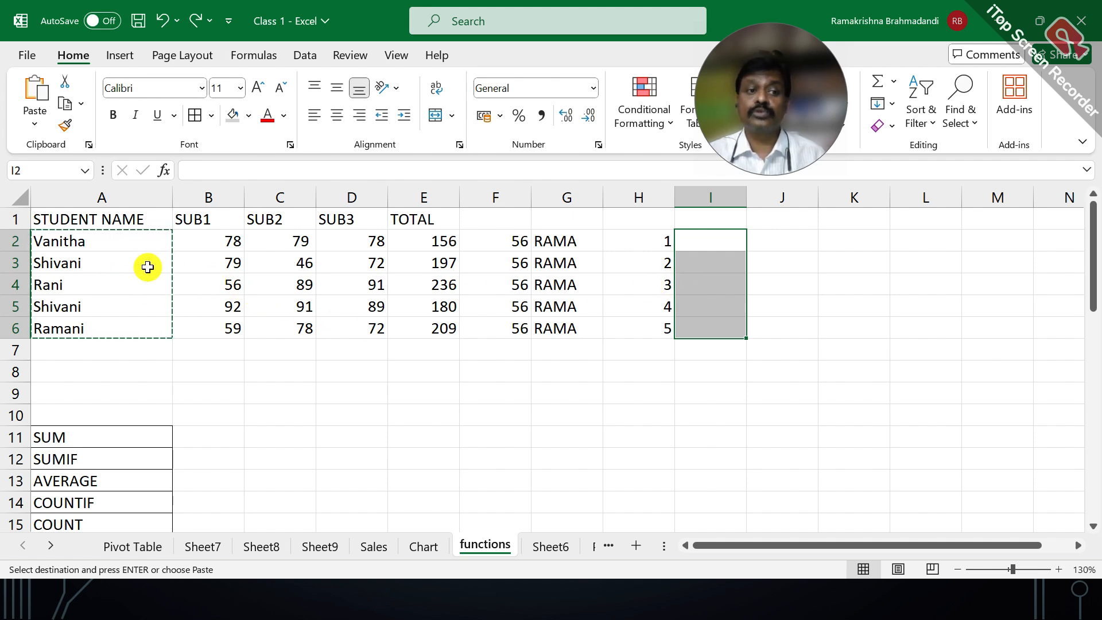
Step: Try cutting the student names from A2:A6 and pasting them at I2, and undo the paste
{"action": "left_click_drag", "start_coordinate": [131, 238], "coordinate": [123, 319]}
{"action": "right_click", "coordinate": [141, 295]}
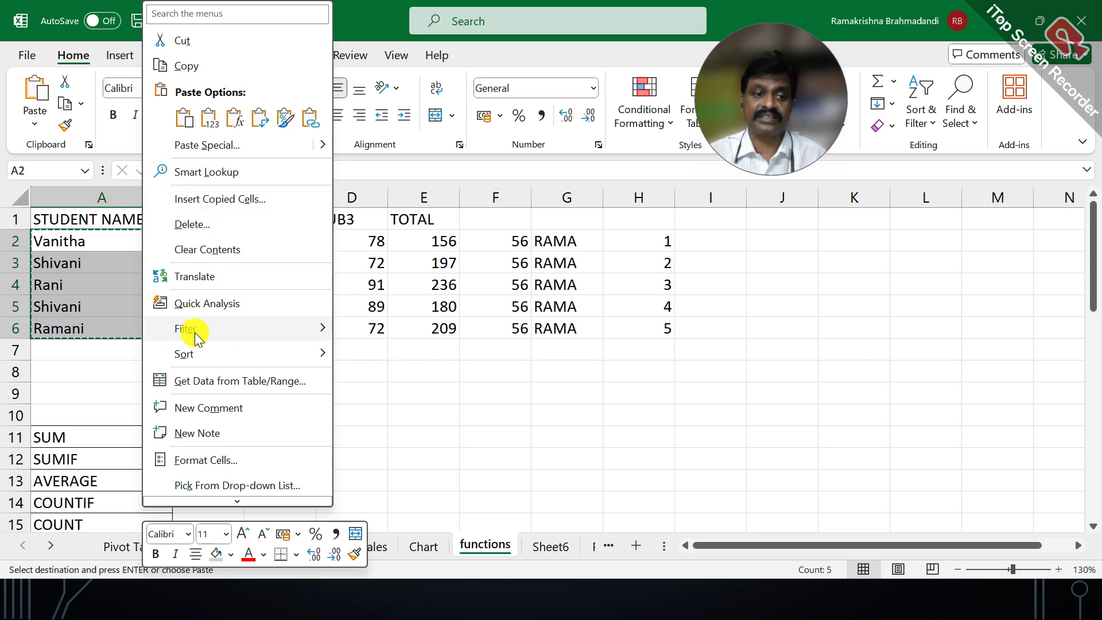
{"action": "left_click", "coordinate": [194, 40]}
{"action": "left_click", "coordinate": [722, 231]}
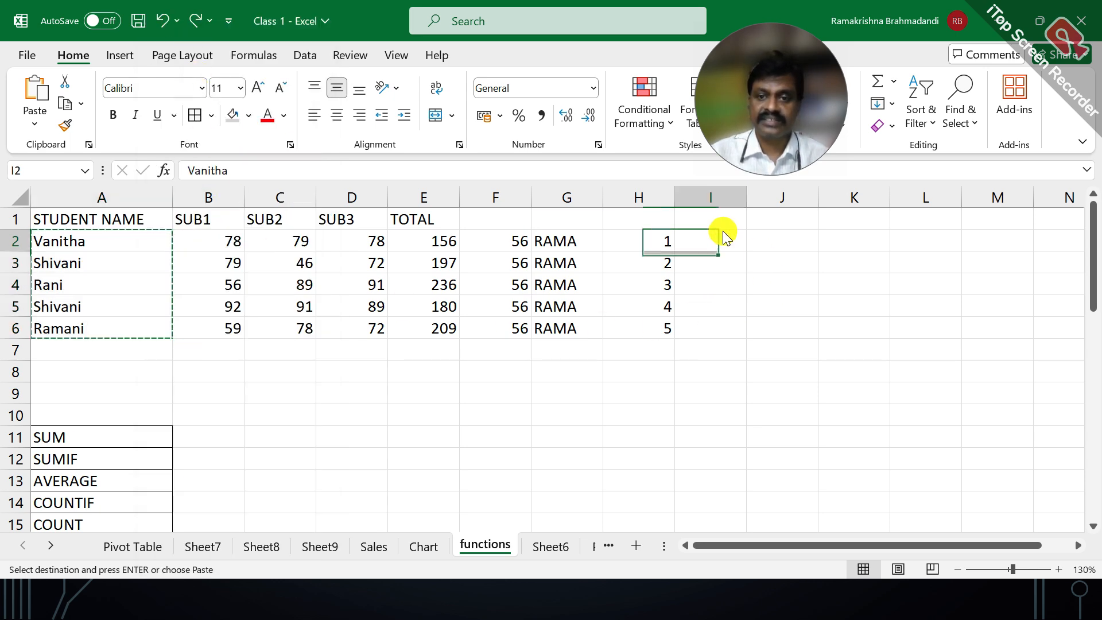
{"action": "right_click", "coordinate": [724, 232]}
{"action": "left_click", "coordinate": [771, 192]}
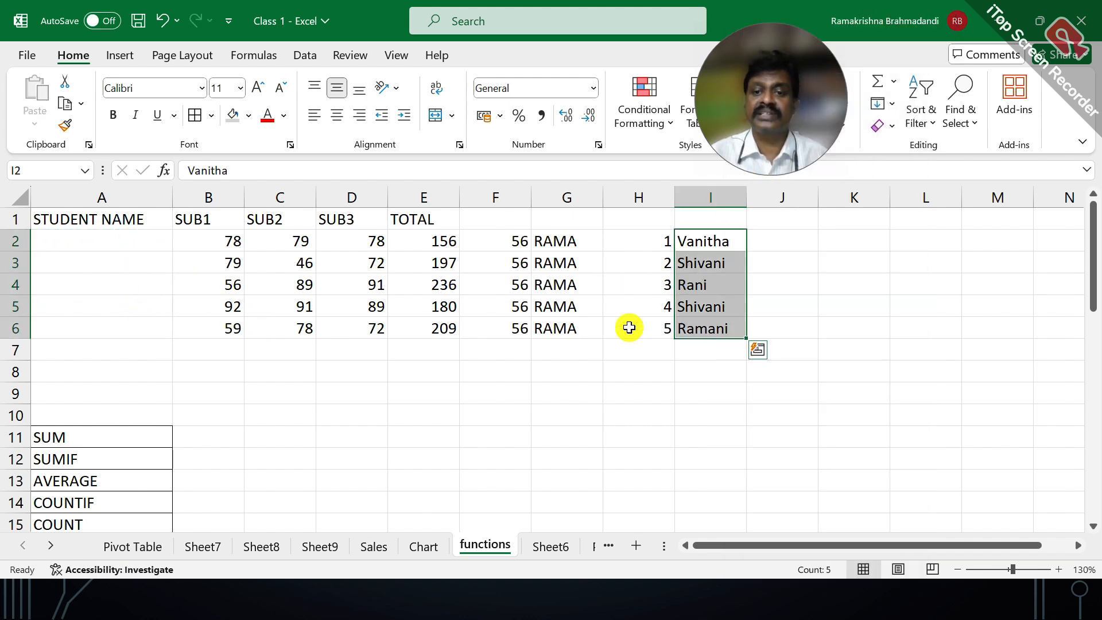
{"action": "key", "text": "Escape"}
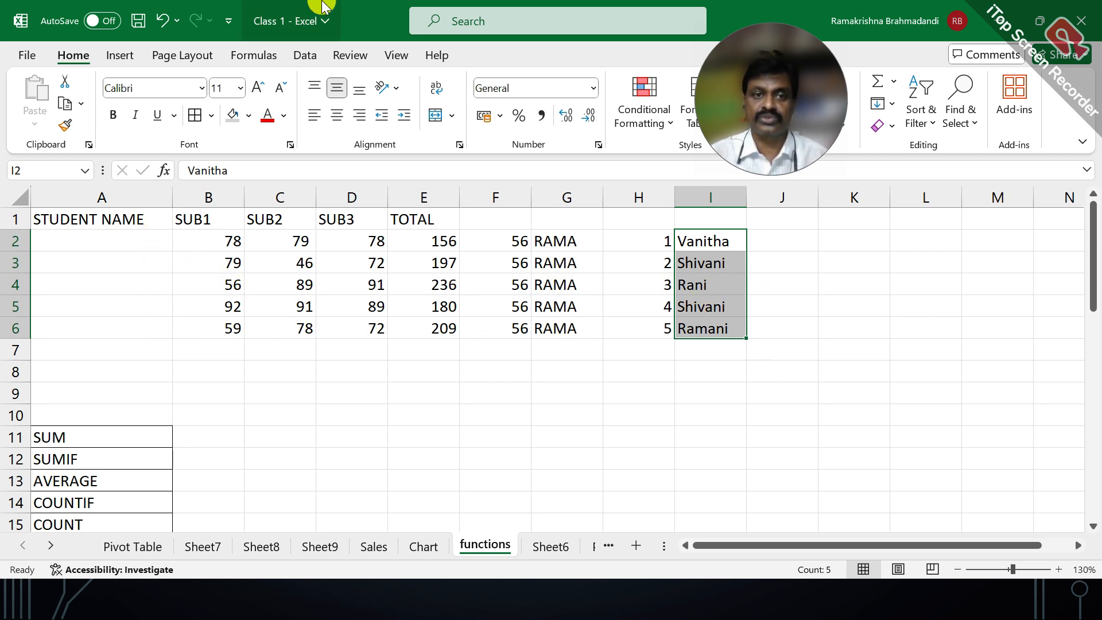
{"action": "left_click", "coordinate": [163, 17]}
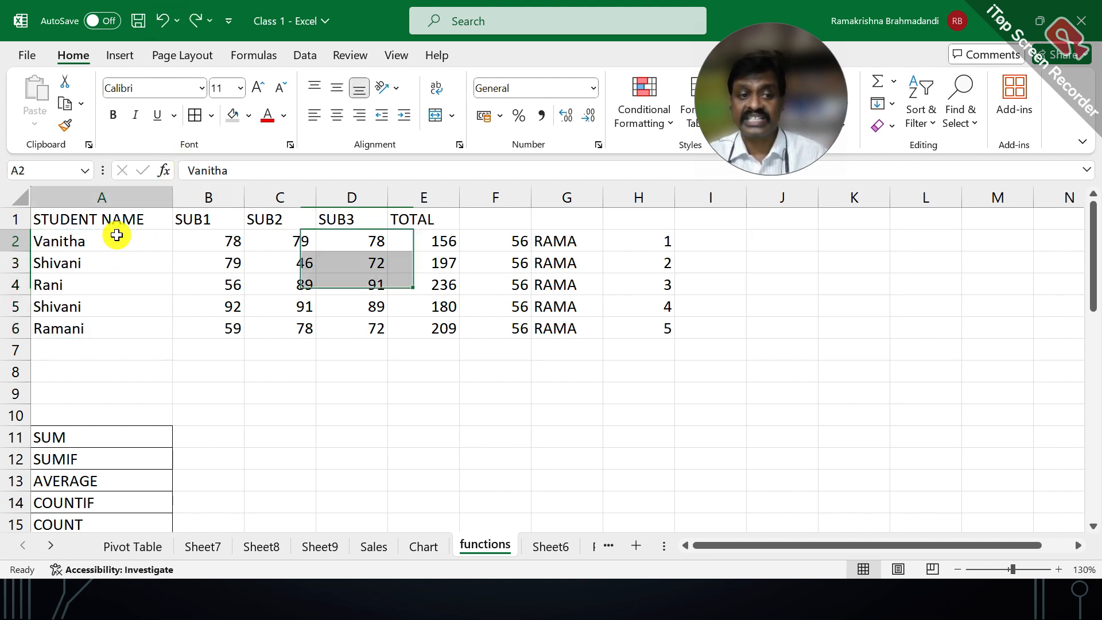
Step: Move the student names from A2:A6 to I2:I6 and copy them back into A2:A6
{"action": "left_click_drag", "start_coordinate": [116, 233], "coordinate": [121, 322]}
{"action": "key", "text": "ctrl+v"}
{"action": "left_click_drag", "start_coordinate": [173, 261], "coordinate": [723, 267]}
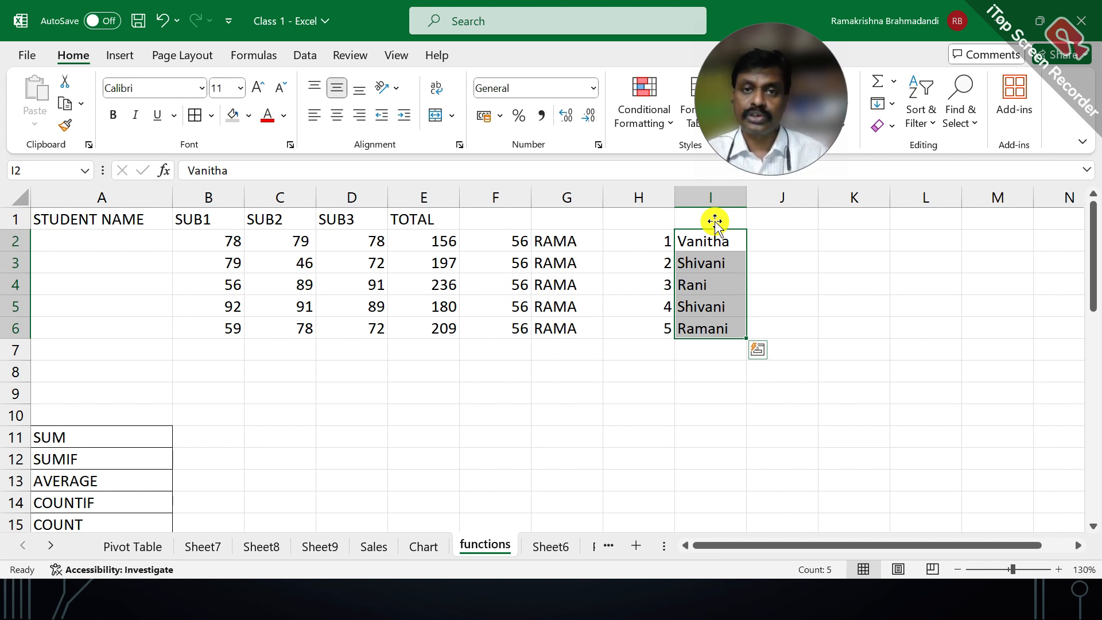
{"action": "left_click_drag", "start_coordinate": [721, 221], "coordinate": [140, 243]}
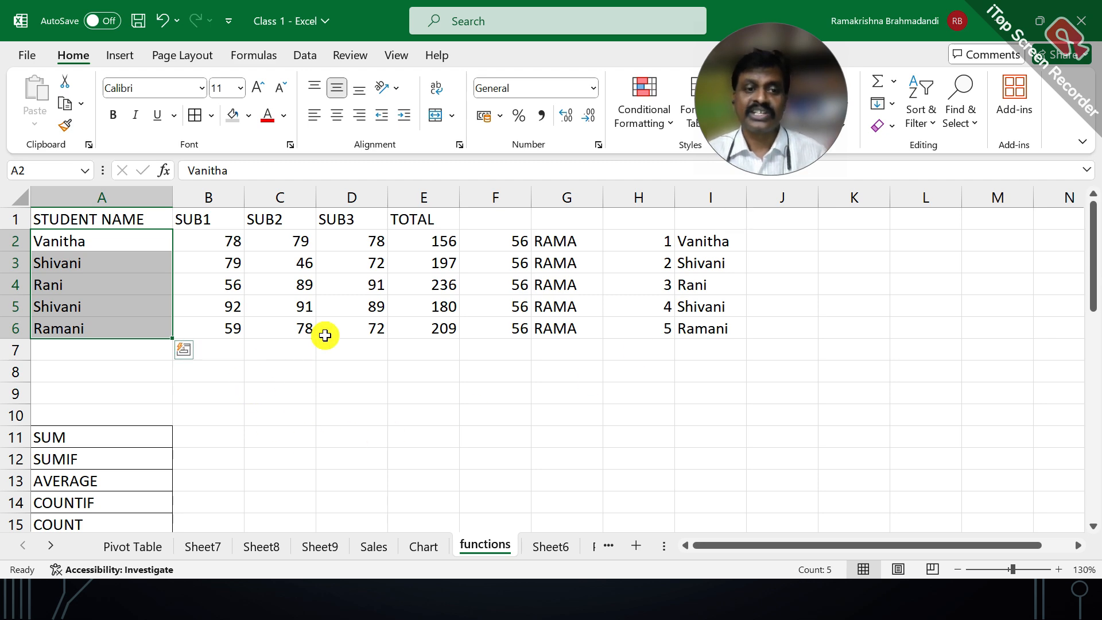
Step: Deselect the student names and select the SUB2 mark in C5
{"action": "left_click", "coordinate": [432, 350]}
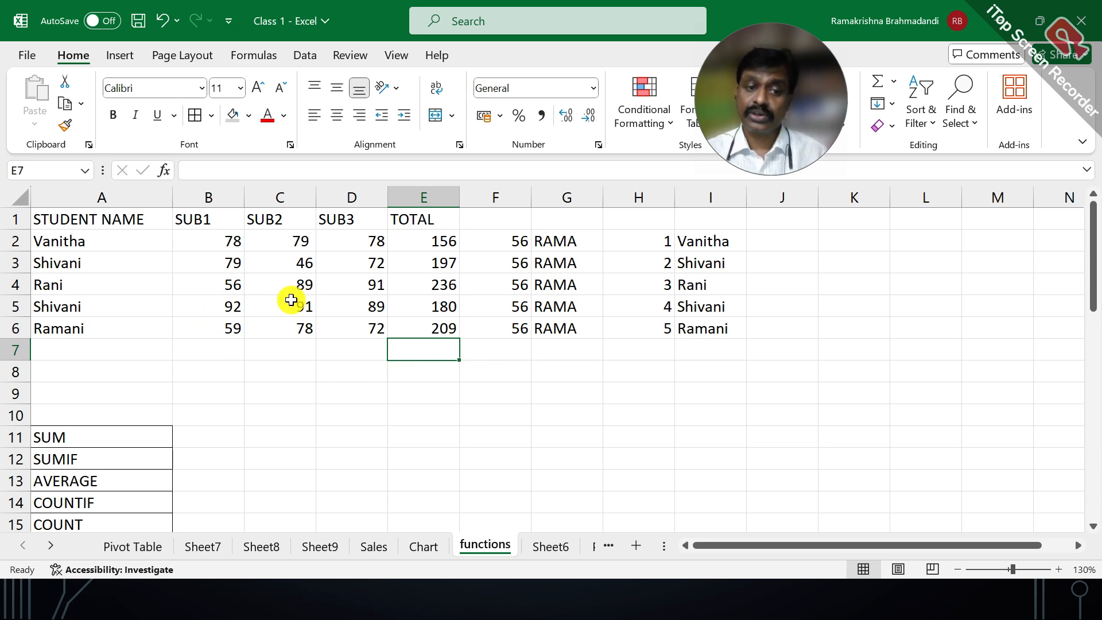
{"action": "left_click", "coordinate": [291, 300]}
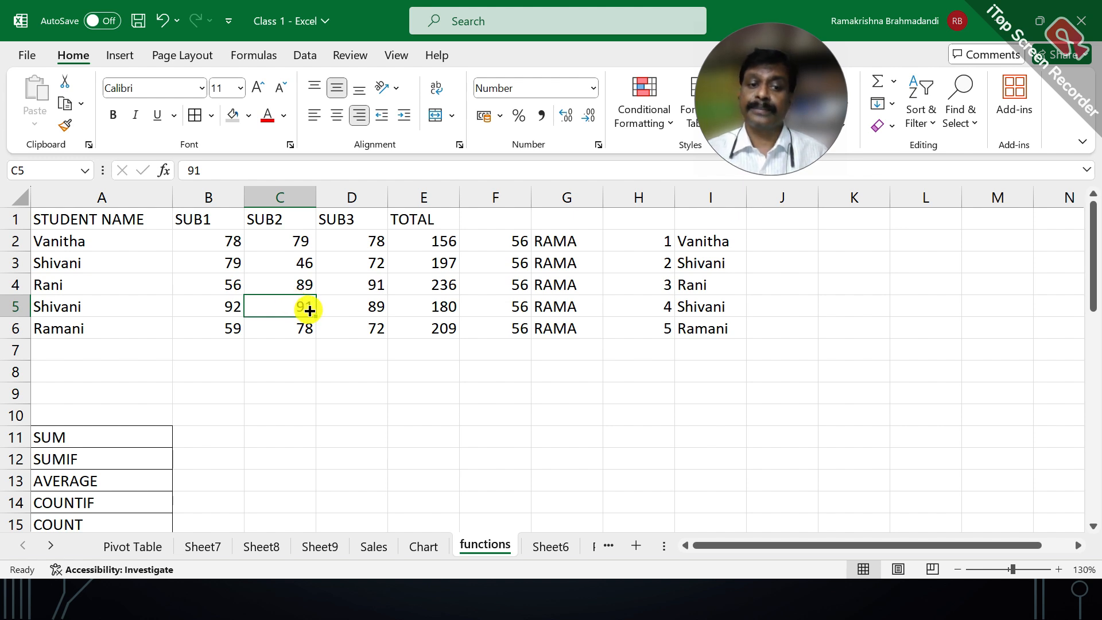